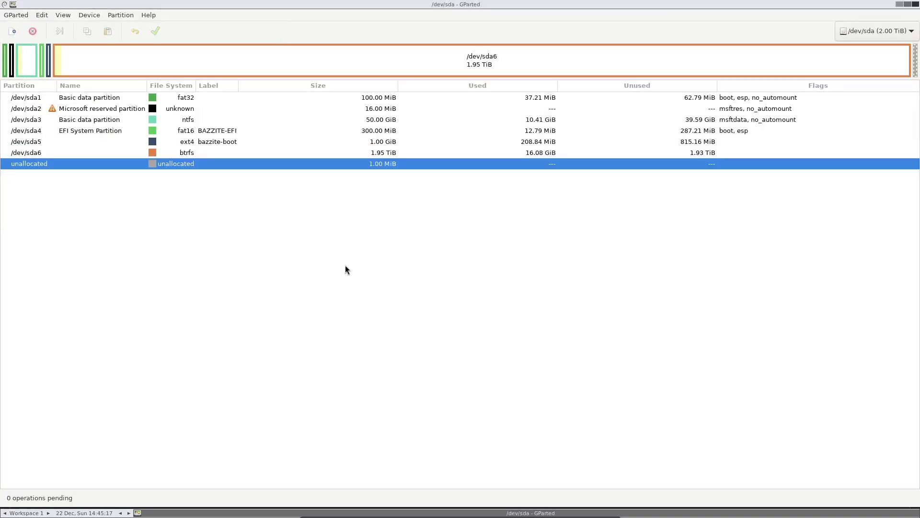
Step: Shrink /dev/sda6 to 83.86 GiB to free space after it
{"action": "right_click", "coordinate": [226, 154]}
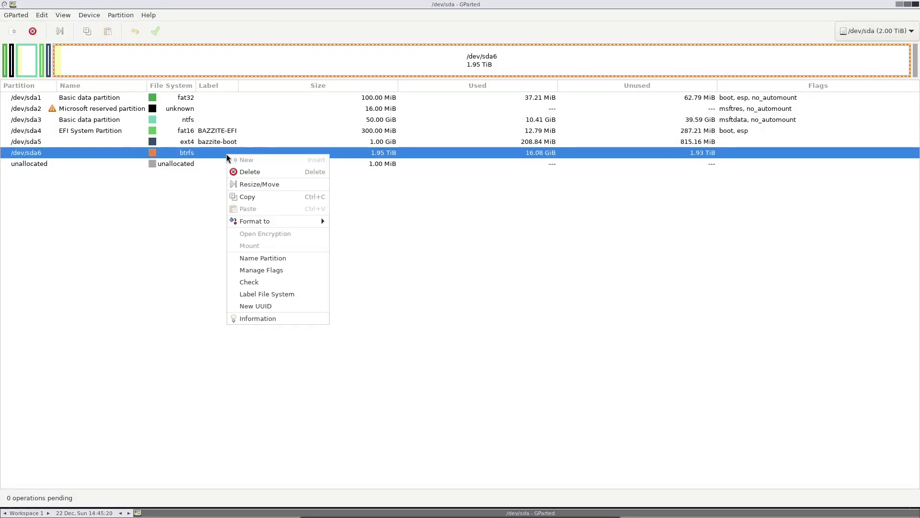
{"action": "left_click", "coordinate": [261, 186]}
{"action": "left_click_drag", "start_coordinate": [585, 205], "coordinate": [355, 208]}
{"action": "left_click", "coordinate": [573, 320]}
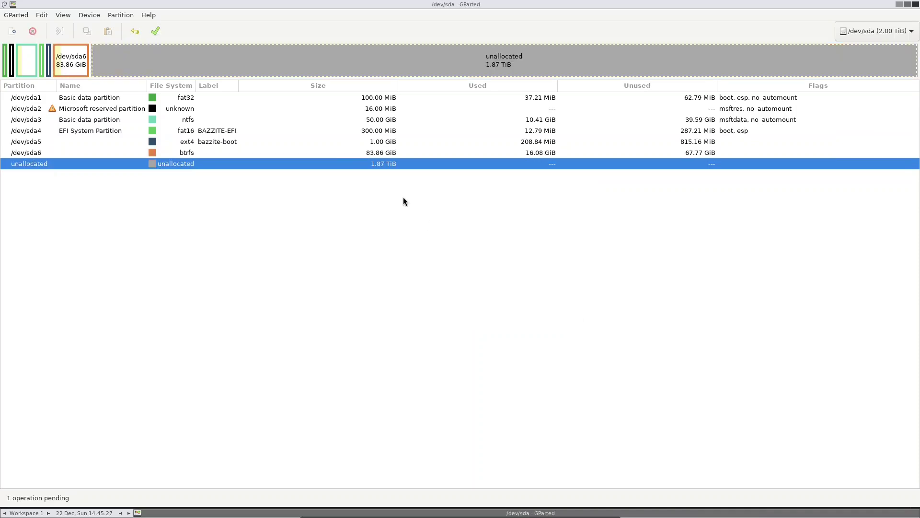
Step: Queue a new btrfs partition in the unallocated space with name and label 'Games'
{"action": "right_click", "coordinate": [348, 61]}
{"action": "left_click", "coordinate": [355, 65]}
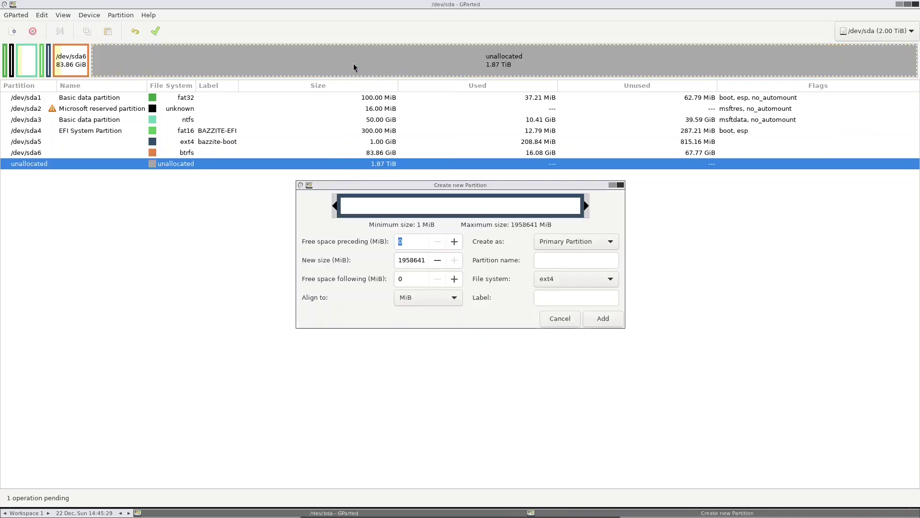
{"action": "left_click", "coordinate": [557, 282]}
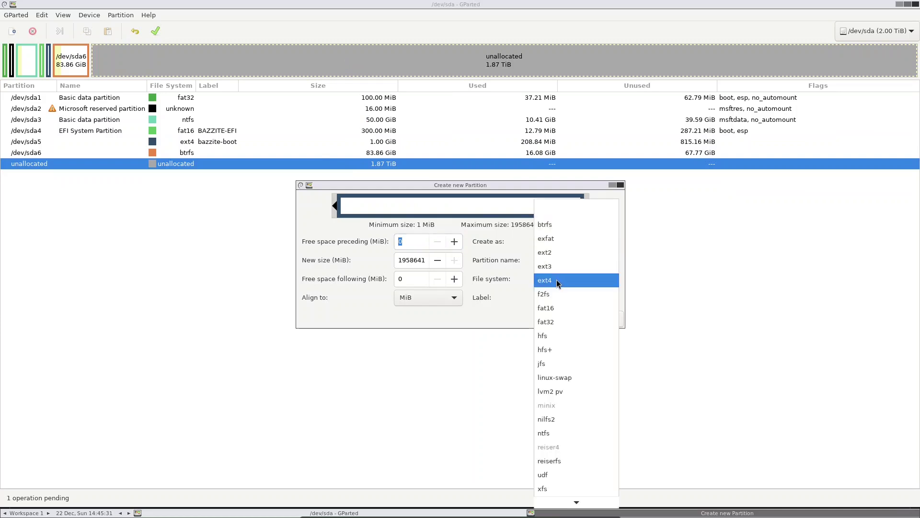
{"action": "left_click", "coordinate": [551, 225]}
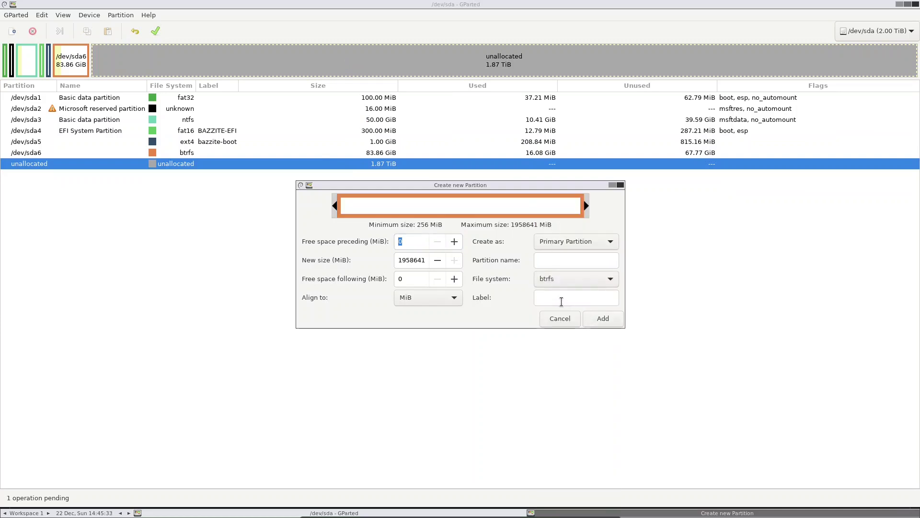
{"action": "left_click", "coordinate": [548, 297]}
{"action": "type", "text": "Games"}
{"action": "left_click", "coordinate": [561, 261]}
{"action": "type", "text": "Games"}
{"action": "left_click", "coordinate": [603, 318]}
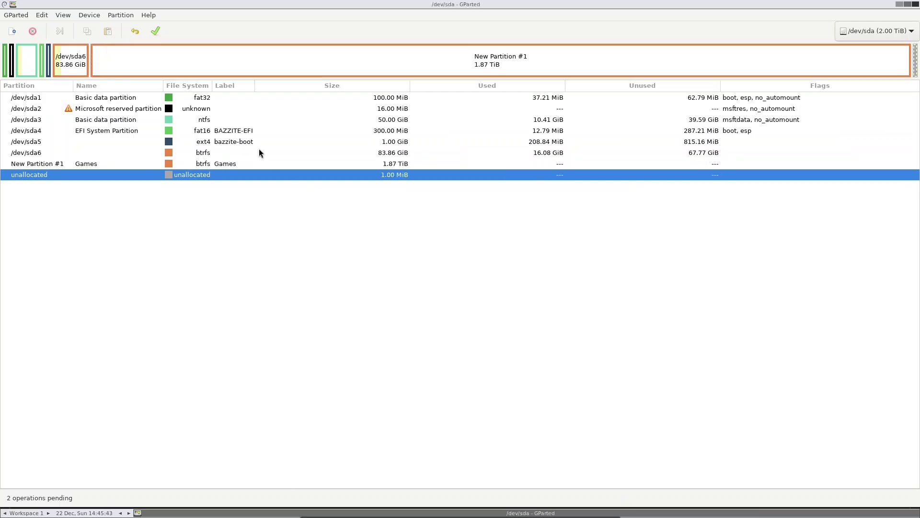
Step: Apply the pending resize and create operations, then close the progress window
{"action": "left_click", "coordinate": [156, 31]}
{"action": "left_click", "coordinate": [518, 286]}
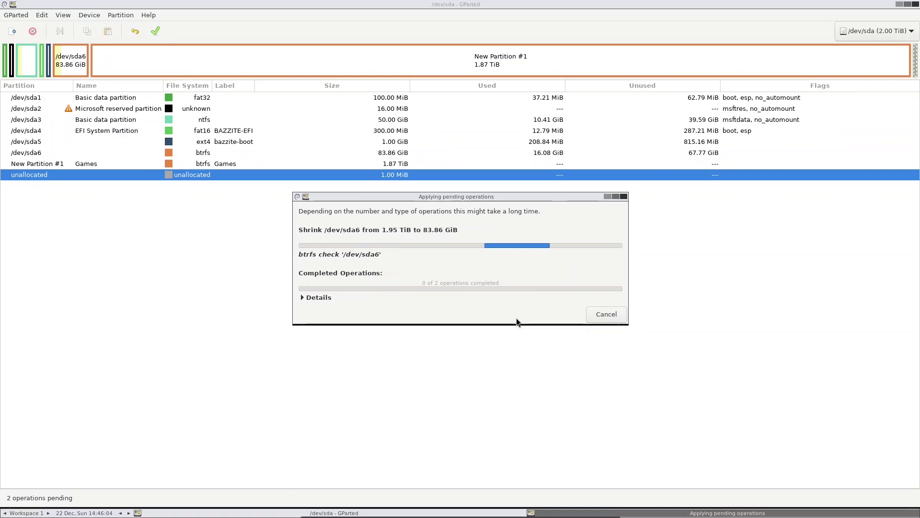
{"action": "left_click", "coordinate": [586, 314]}
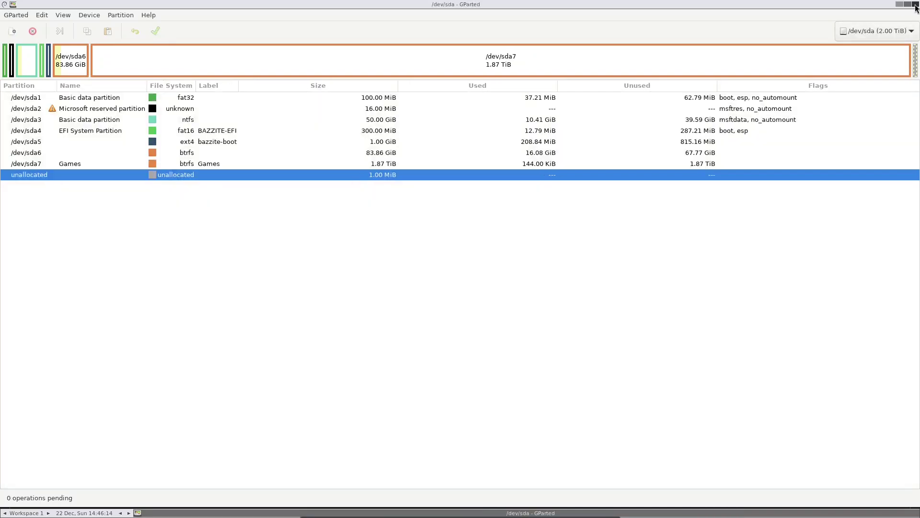
Step: Close GParted and search the web for 'winbtrfs' in Edge
{"action": "left_click", "coordinate": [915, 5]}
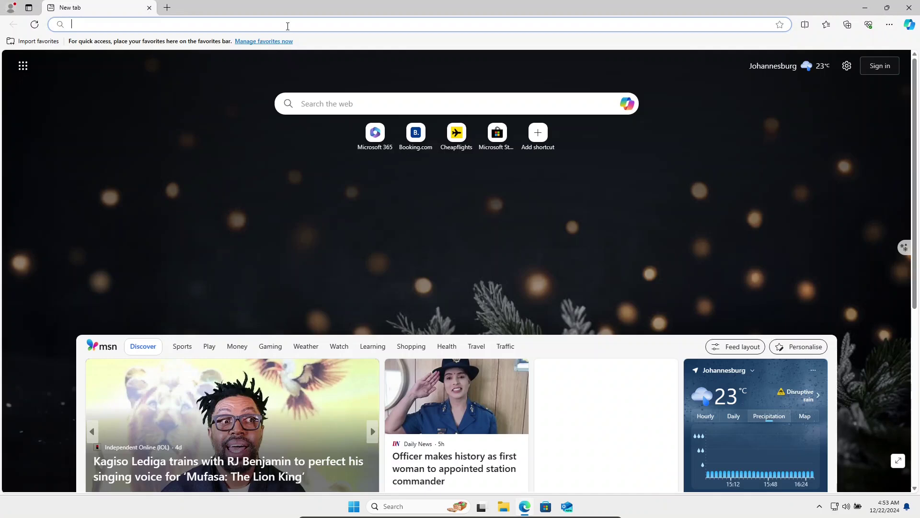
{"action": "left_click", "coordinate": [288, 26]}
{"action": "type", "text": "winbtrfs"}
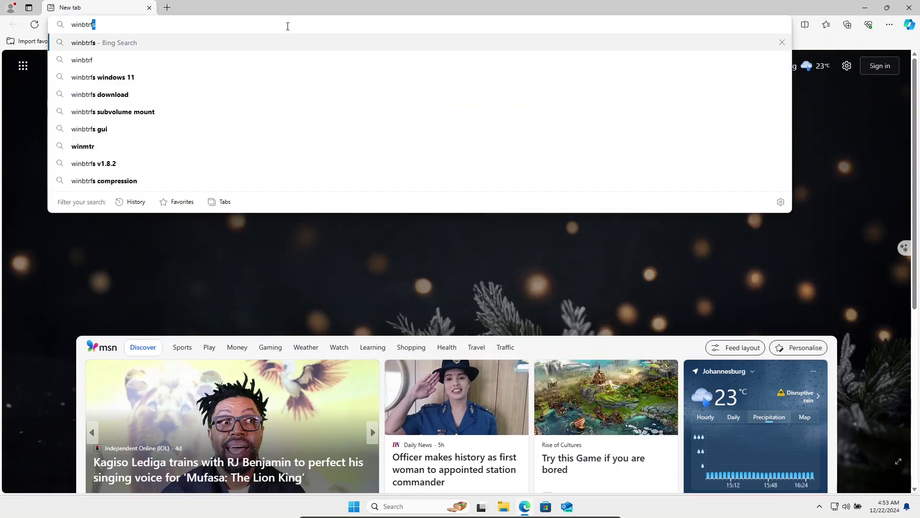
{"action": "key", "text": "Return"}
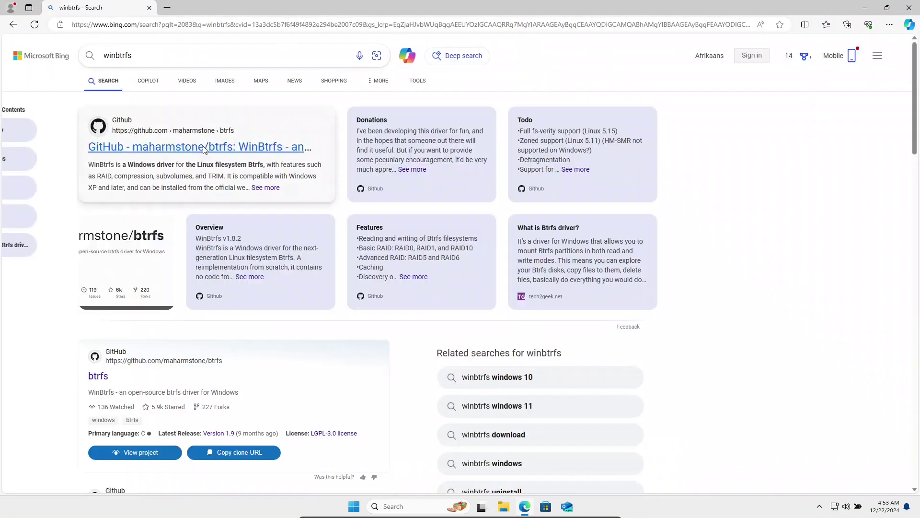
Step: Download btrfs-1.9.zip from the maharmstone/btrfs GitHub releases and show it in its folder
{"action": "left_click", "coordinate": [204, 150]}
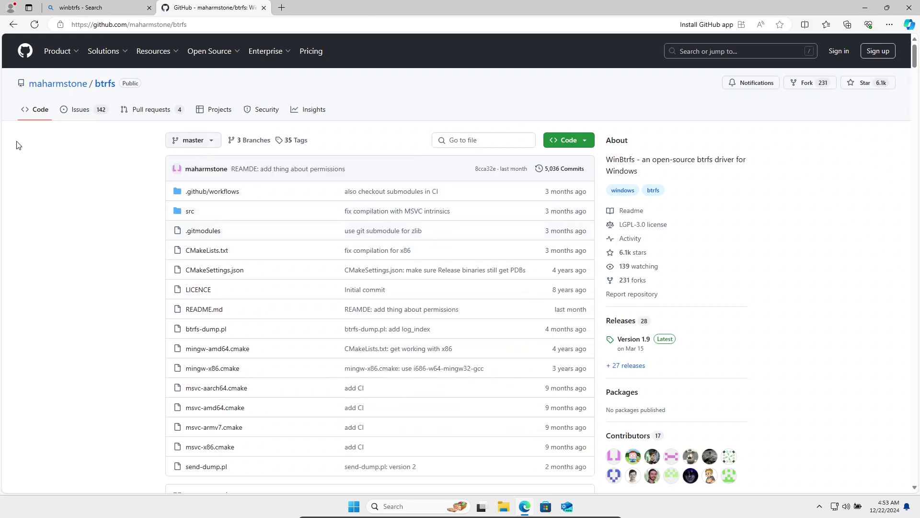
{"action": "left_click", "coordinate": [617, 370]}
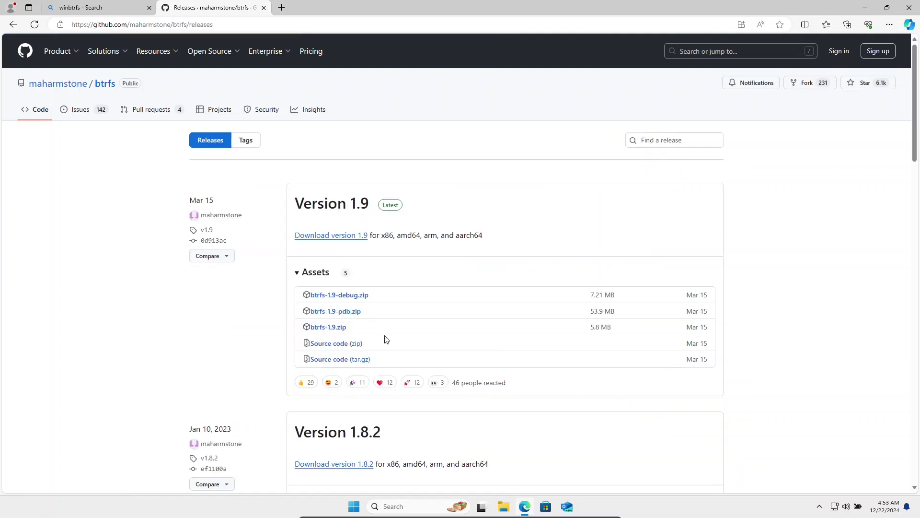
{"action": "left_click", "coordinate": [323, 329]}
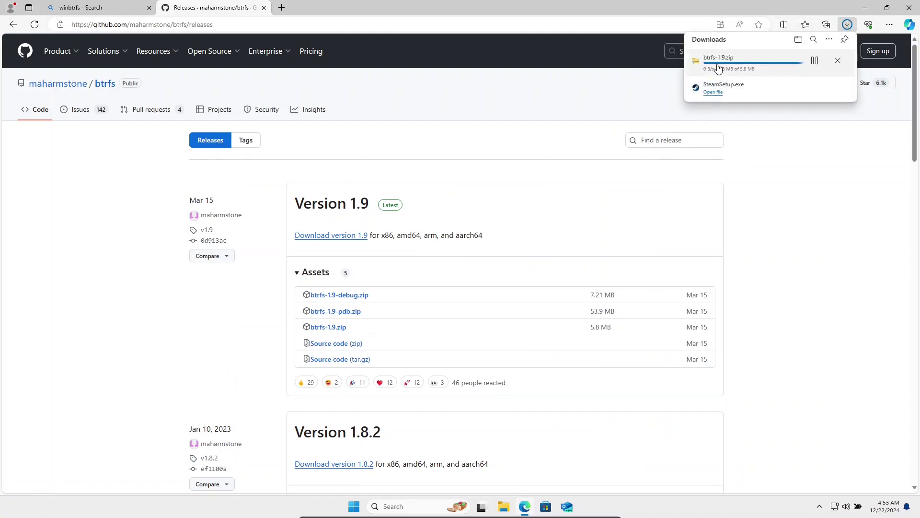
{"action": "left_click", "coordinate": [811, 61]}
Step: Extract btrfs-1.9.zip into a btrfs-1.9 folder in Downloads
{"action": "double_click", "coordinate": [303, 201]}
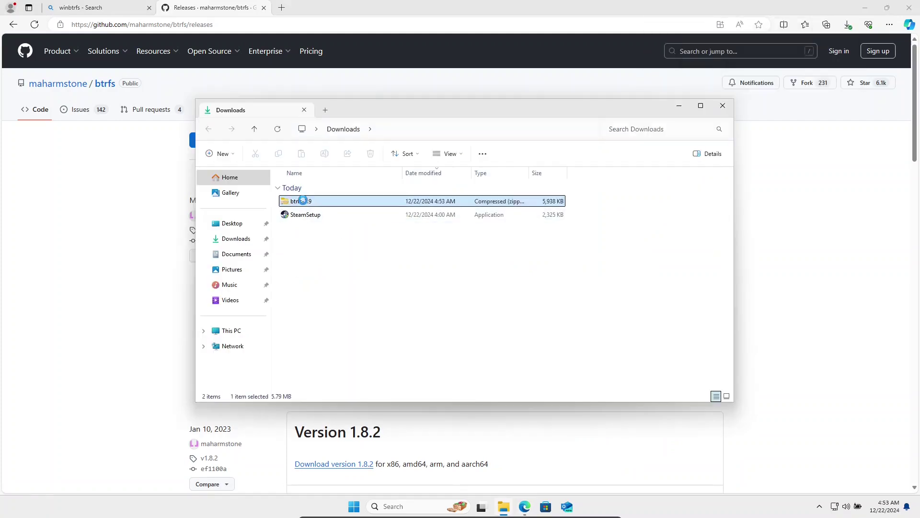
{"action": "right_click", "coordinate": [302, 201]}
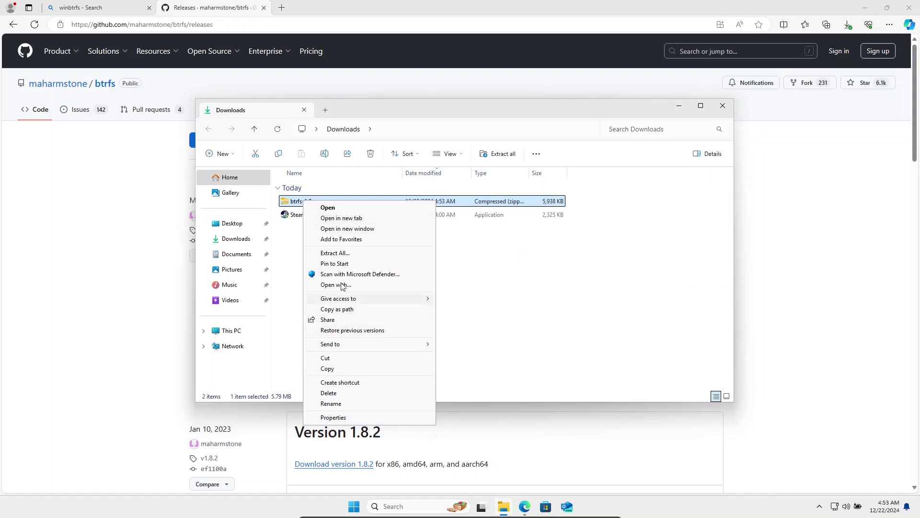
{"action": "left_click", "coordinate": [341, 255]}
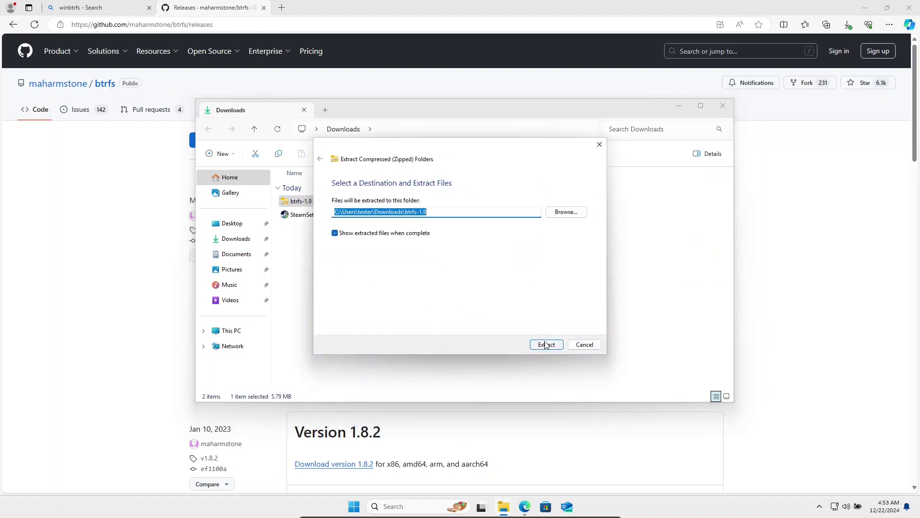
{"action": "left_click", "coordinate": [545, 344]}
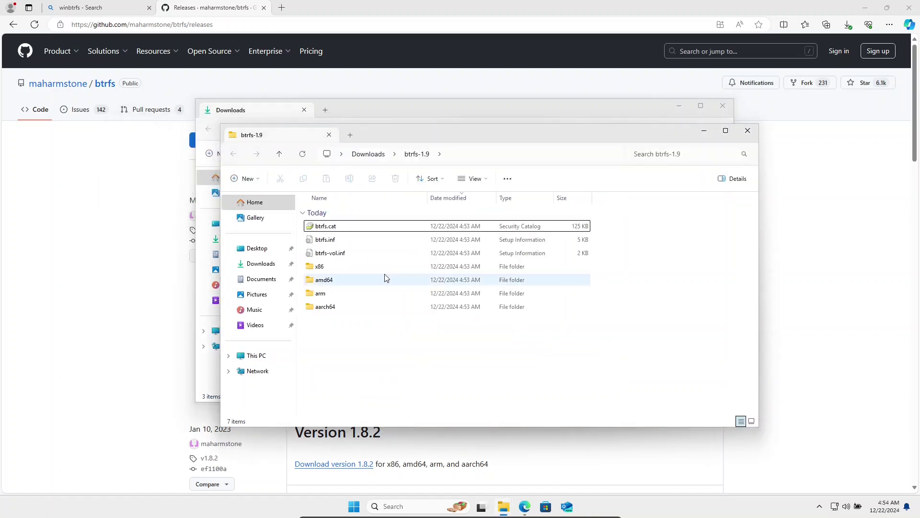
Step: Install the WinBtrfs driver from btrfs.inf with admin rights and dismiss the success message
{"action": "left_click", "coordinate": [328, 240]}
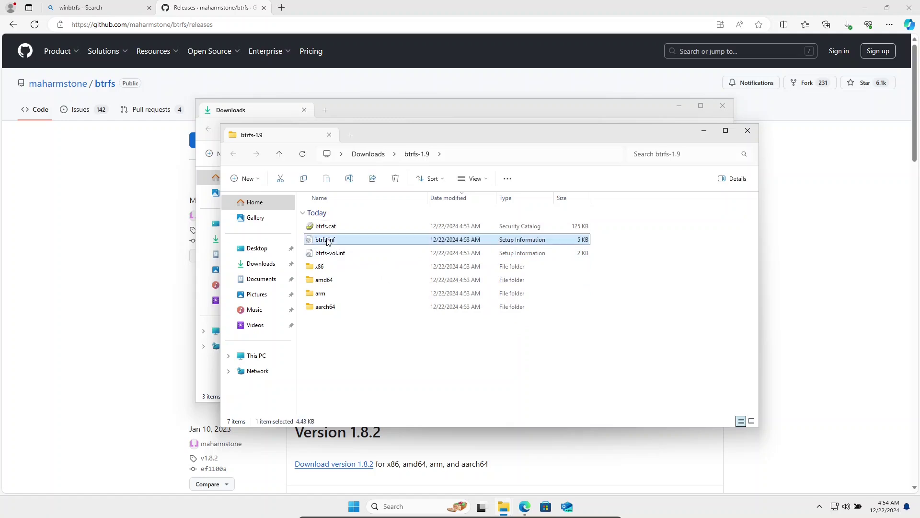
{"action": "right_click", "coordinate": [328, 240]}
{"action": "left_click", "coordinate": [350, 277]}
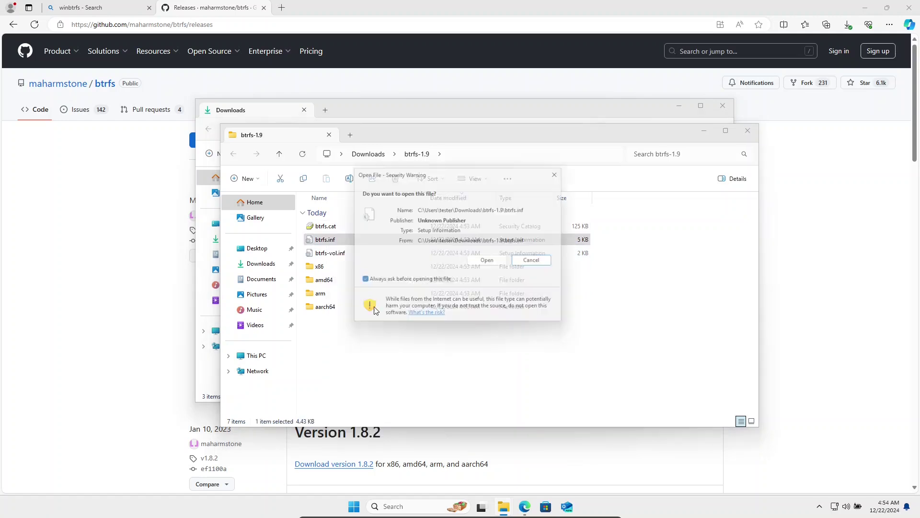
{"action": "left_click", "coordinate": [486, 260]}
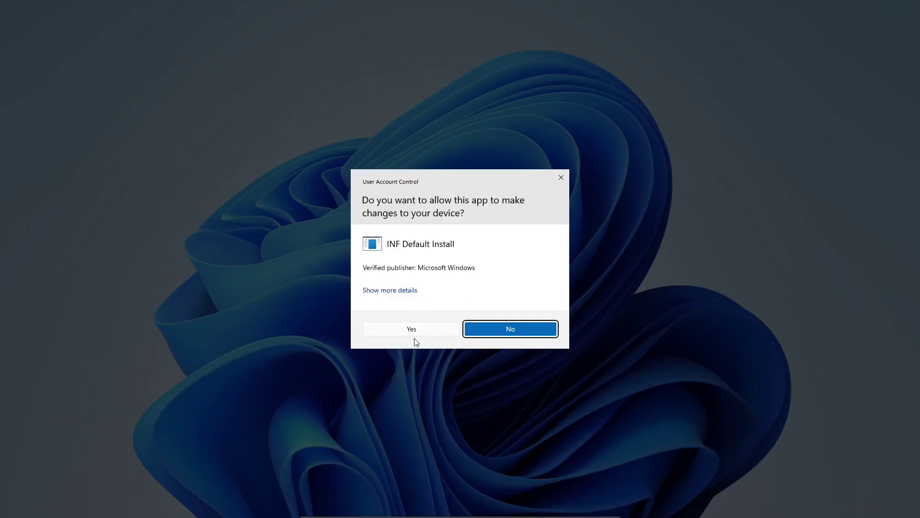
{"action": "left_click", "coordinate": [412, 332]}
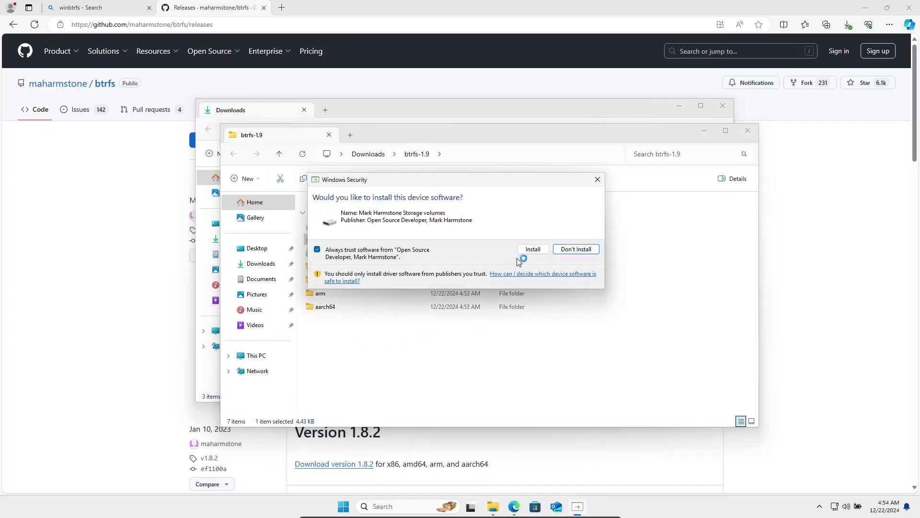
{"action": "left_click", "coordinate": [520, 255]}
{"action": "left_click", "coordinate": [257, 356]}
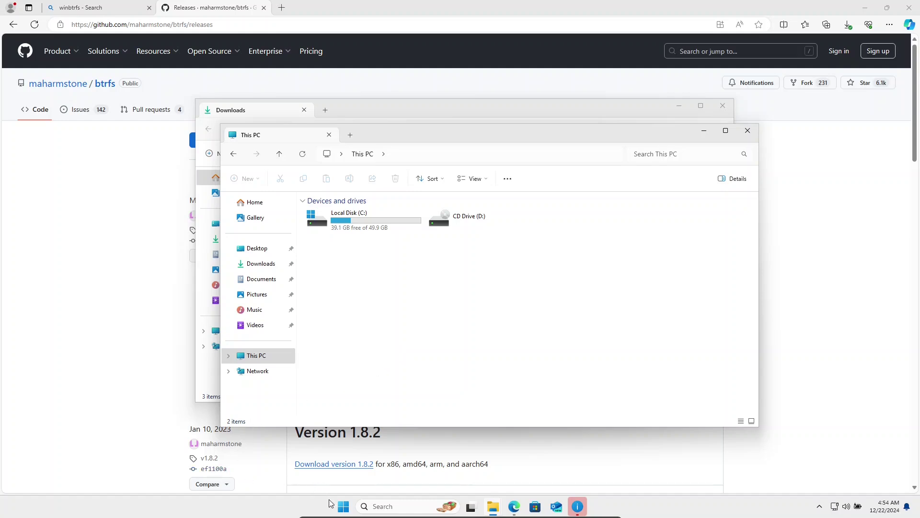
{"action": "left_click", "coordinate": [577, 506]}
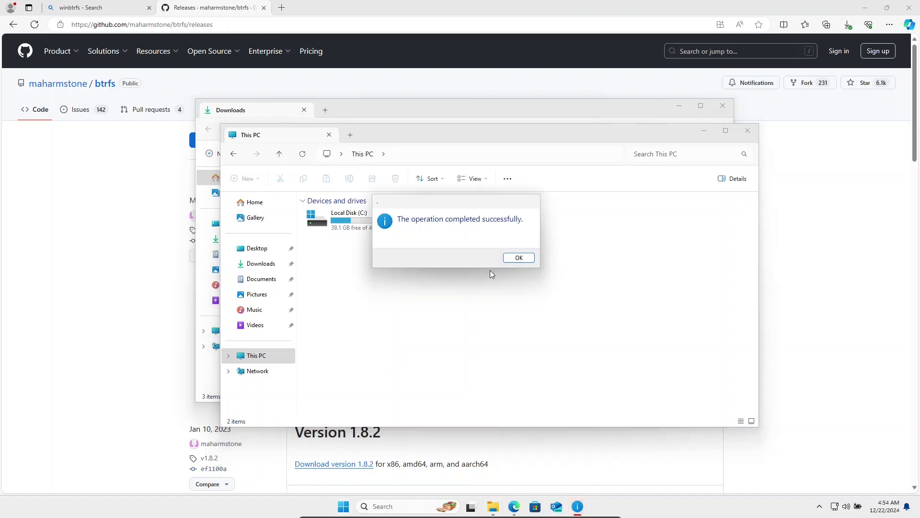
{"action": "left_click", "coordinate": [512, 258]}
Step: Launch Registry Editor from Start search with administrator rights
{"action": "left_click", "coordinate": [353, 509]}
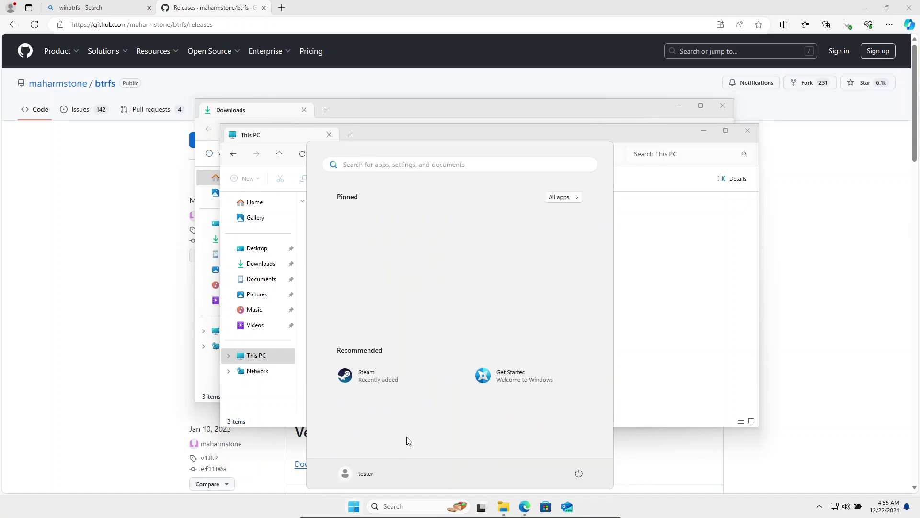
{"action": "type", "text": "reg"}
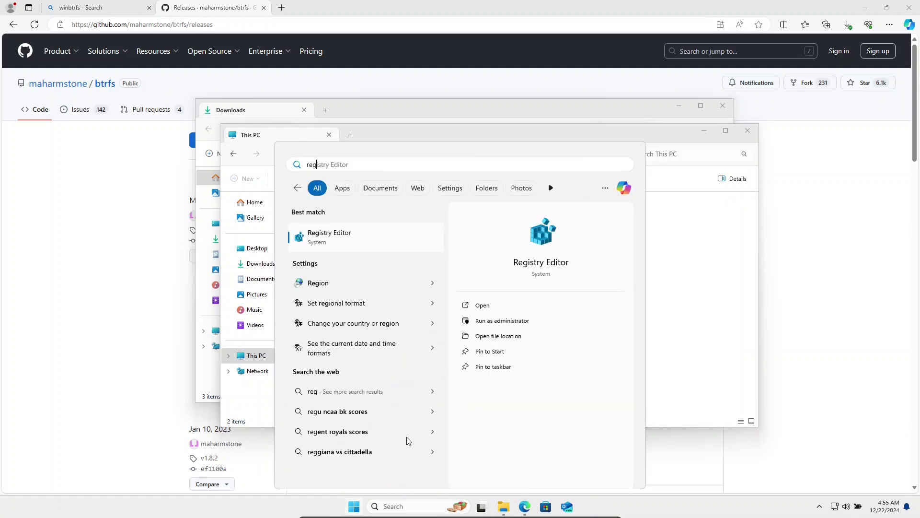
{"action": "key", "text": "Return"}
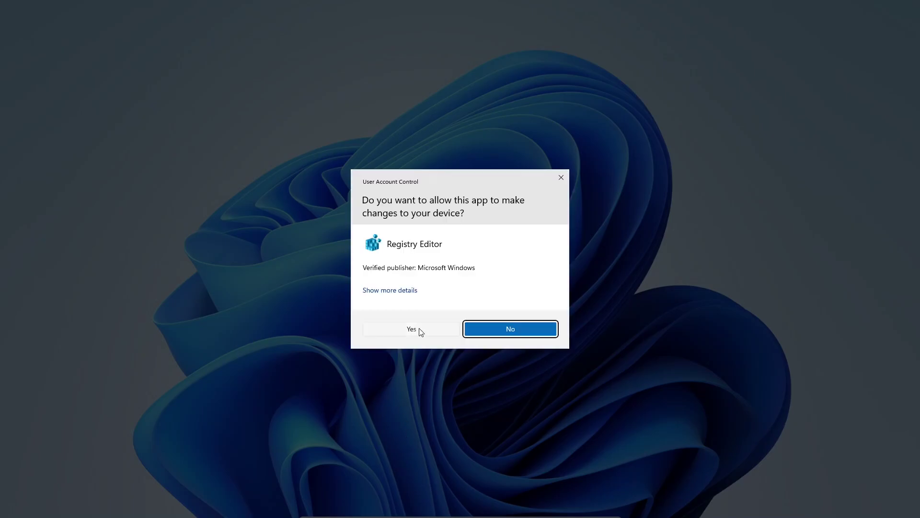
{"action": "left_click", "coordinate": [417, 329]}
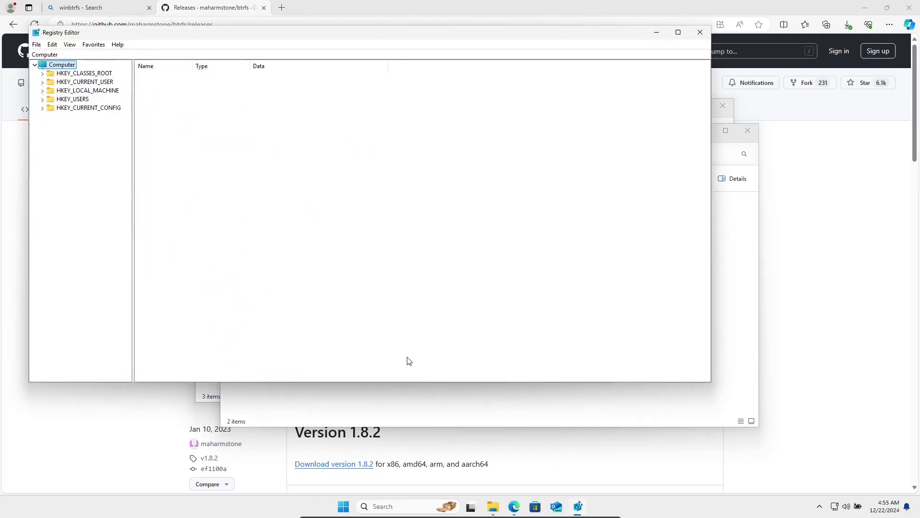
Step: Navigate to HKLM\SYSTEM\CurrentControlSet\Control\CI\Policy
{"action": "left_click", "coordinate": [83, 91]}
{"action": "double_click", "coordinate": [84, 92]}
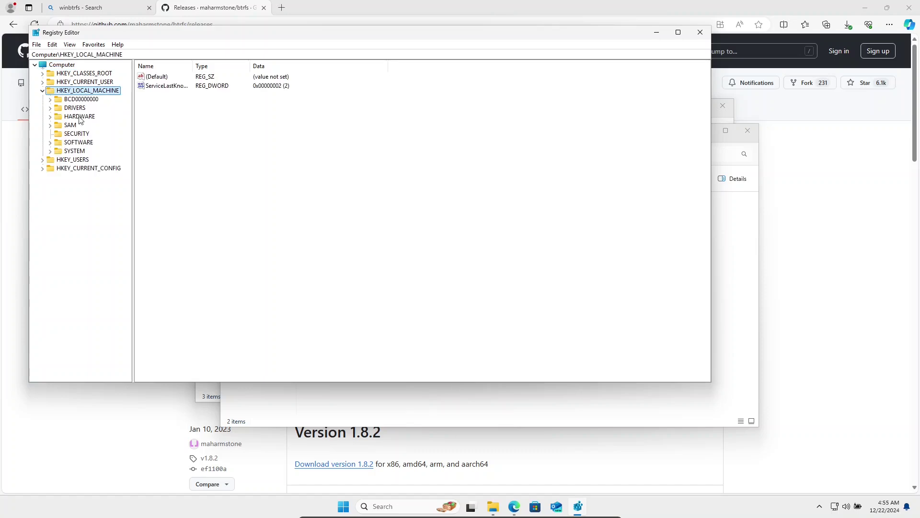
{"action": "double_click", "coordinate": [74, 152]}
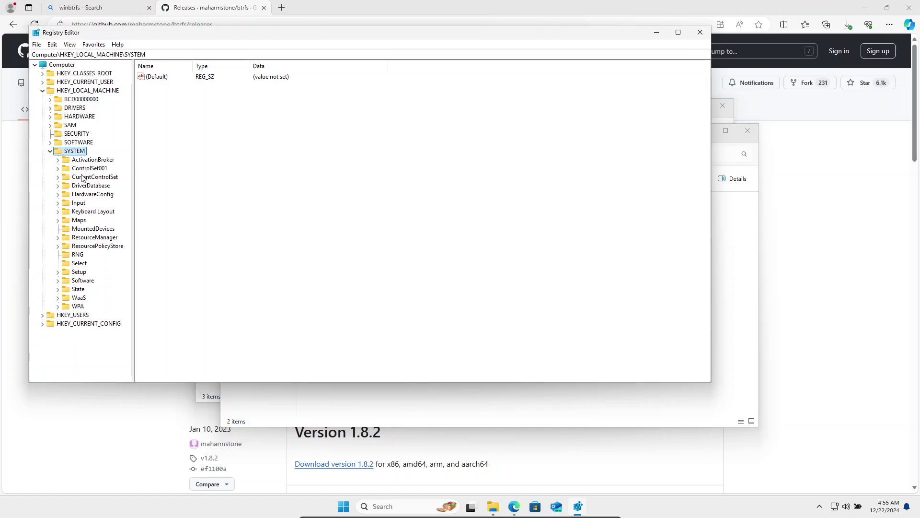
{"action": "double_click", "coordinate": [84, 178]}
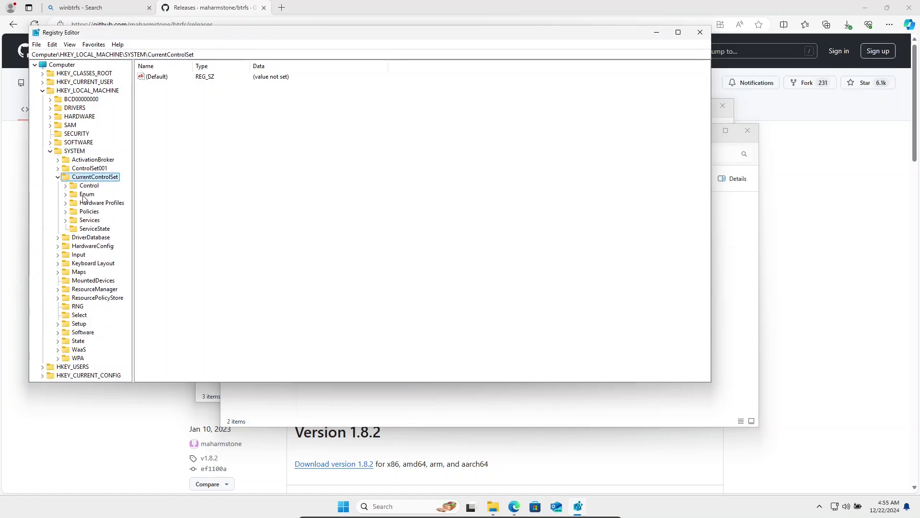
{"action": "double_click", "coordinate": [87, 187]}
{"action": "left_click", "coordinate": [86, 185]}
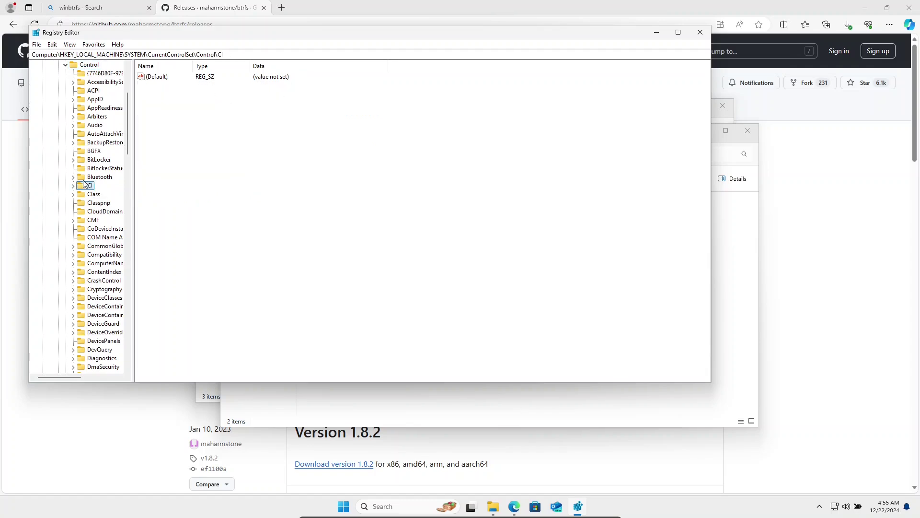
{"action": "double_click", "coordinate": [84, 185]}
{"action": "key", "text": "Down"}
{"action": "key", "text": "Down"}
{"action": "key", "text": "Down"}
{"action": "key", "text": "Down"}
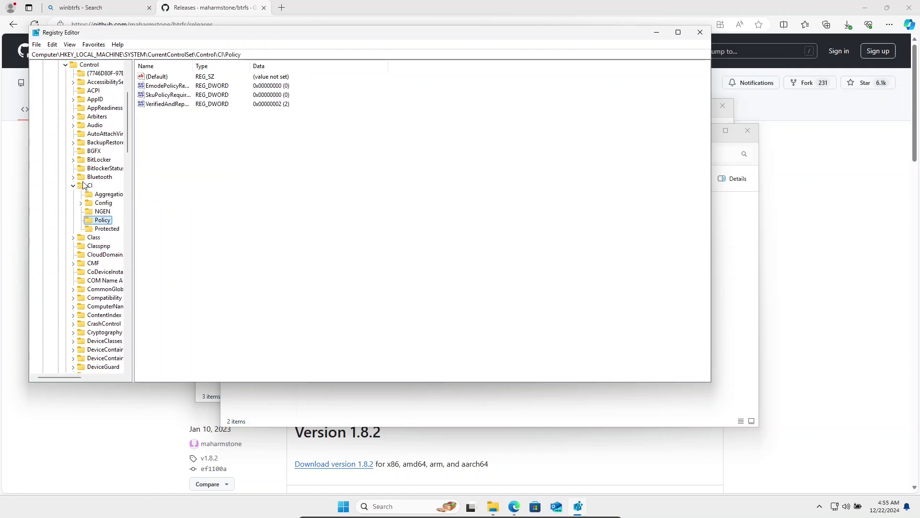
Step: Create a new DWORD (32-bit) value named UpgradedSystem under Policy
{"action": "right_click", "coordinate": [267, 192]}
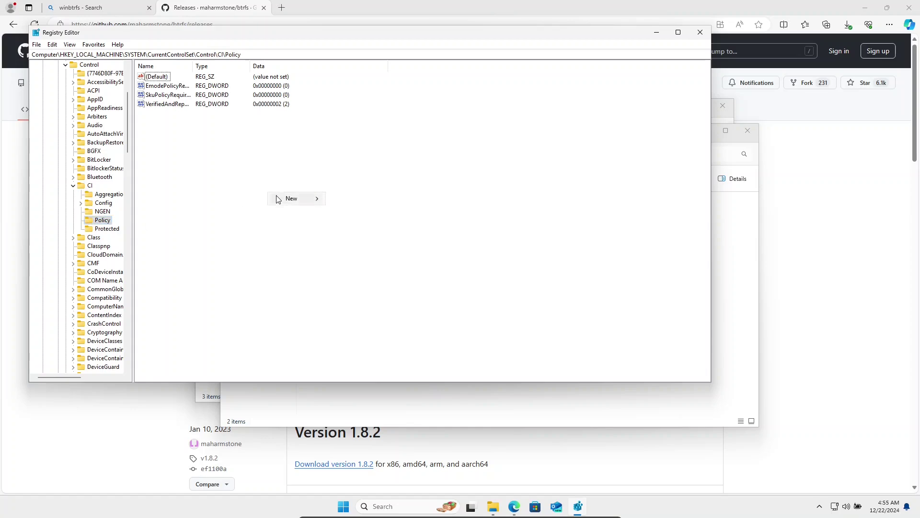
{"action": "mouse_move", "coordinate": [319, 198]}
{"action": "left_click", "coordinate": [350, 234]}
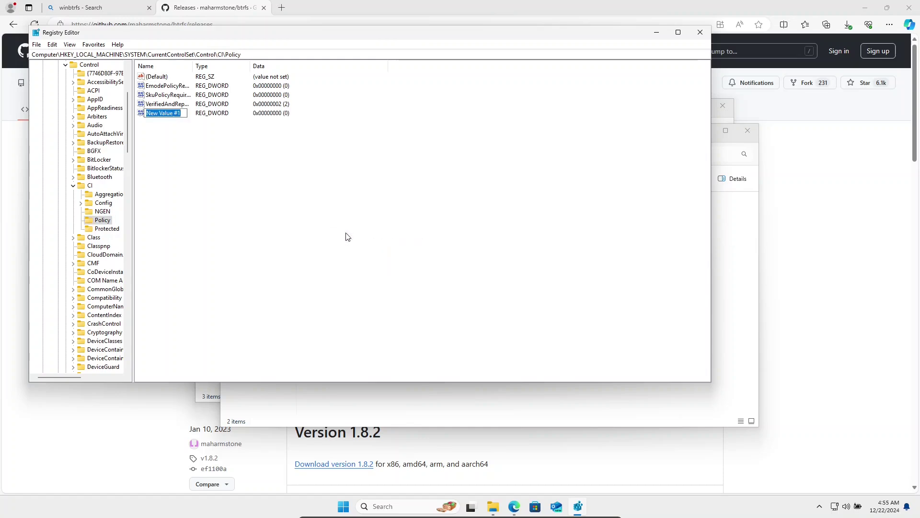
{"action": "type", "text": "UpgradedSystem"}
{"action": "key", "text": "Return"}
{"action": "key", "text": "Return"}
Step: Set UpgradedSystem's data to 1 and close Registry Editor
{"action": "type", "text": "1"}
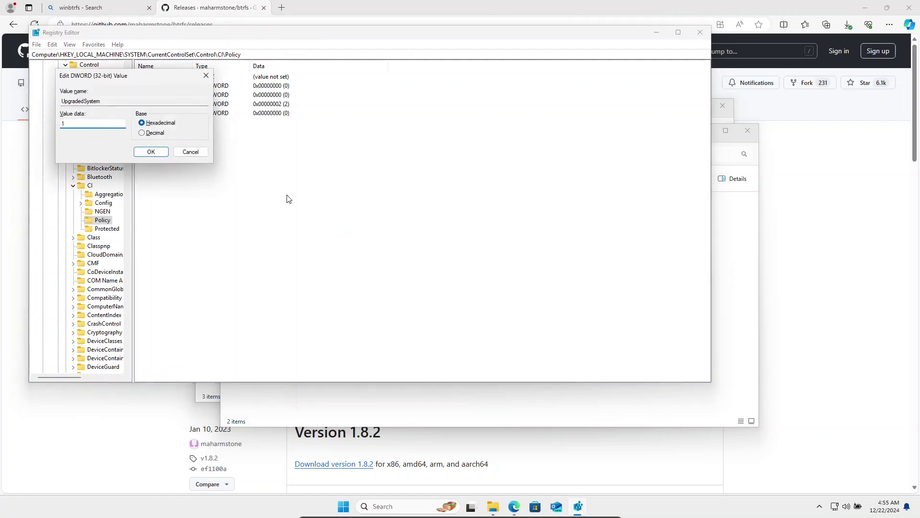
{"action": "left_click", "coordinate": [160, 151]}
{"action": "key", "text": "alt+F4"}
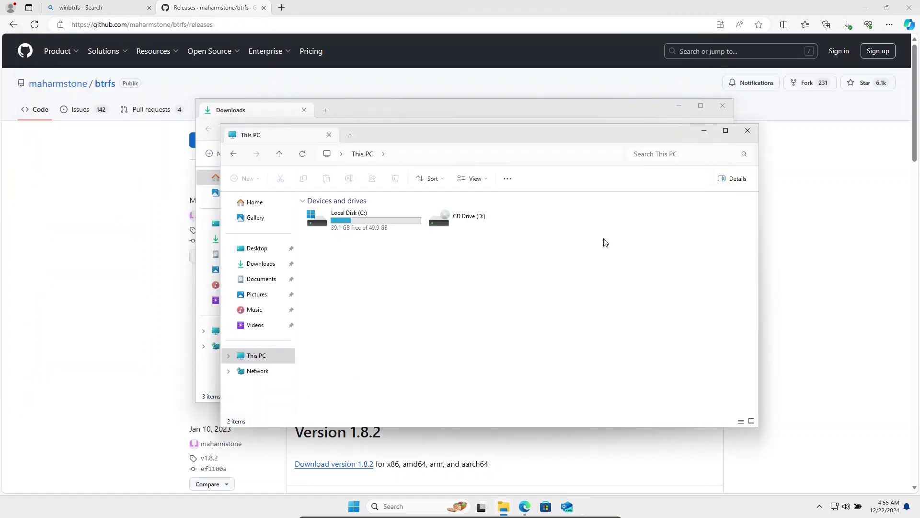
Step: Restart the computer and boot into Windows from the boot menu
{"action": "left_click", "coordinate": [354, 507]}
{"action": "left_click", "coordinate": [584, 471]}
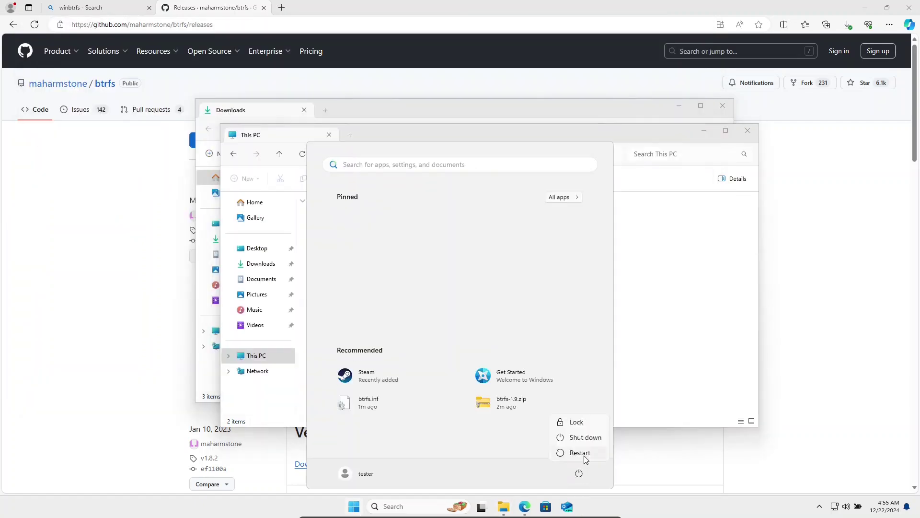
{"action": "left_click", "coordinate": [580, 455]}
{"action": "key", "text": "Down"}
{"action": "key", "text": "Down"}
{"action": "key", "text": "Return"}
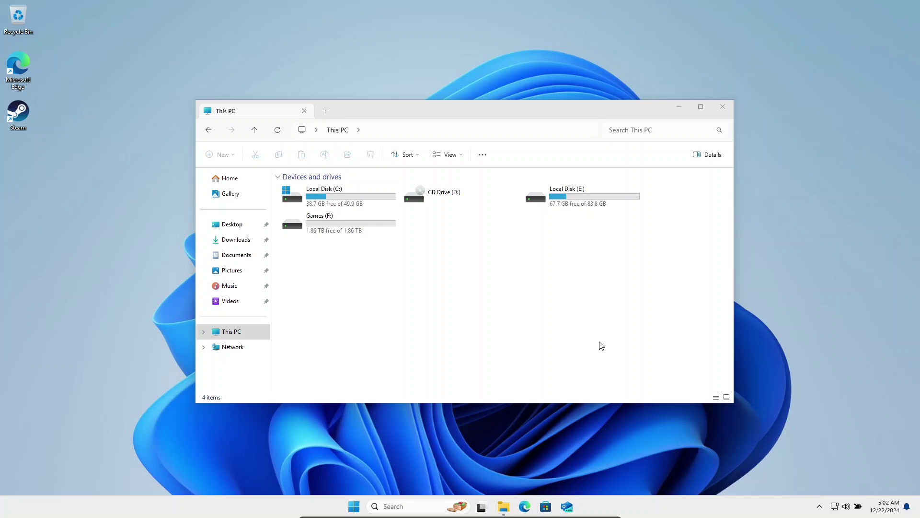
Step: Open Command Prompt and run whoami /user to show the current user's SID
{"action": "left_click", "coordinate": [355, 508]}
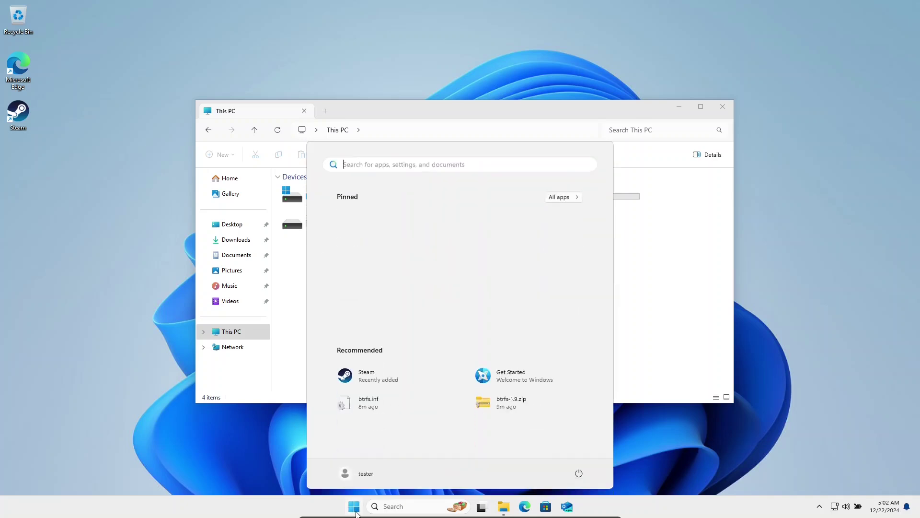
{"action": "type", "text": "command"}
{"action": "key", "text": "Return"}
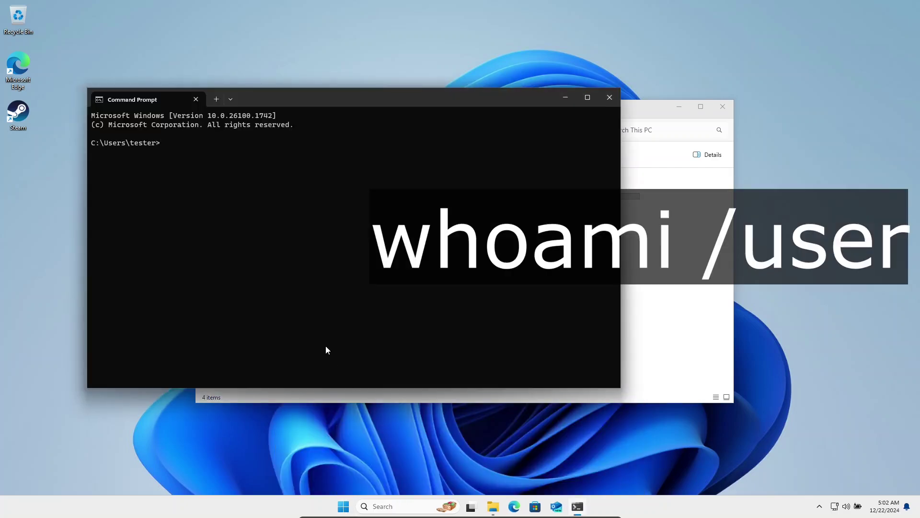
{"action": "type", "text": "whoami /user"}
{"action": "key", "text": "Return"}
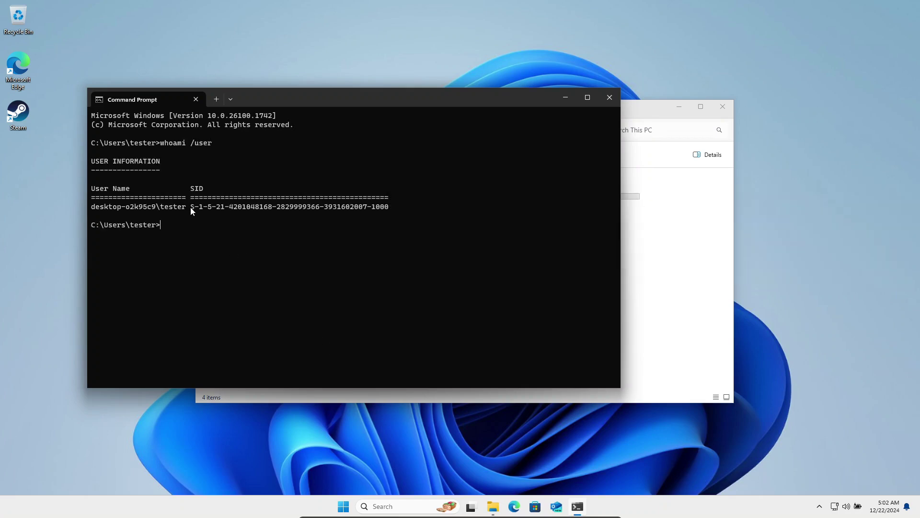
Step: Copy the printed SID to the clipboard
{"action": "left_click_drag", "start_coordinate": [191, 207], "coordinate": [387, 209]}
{"action": "key", "text": "ctrl+c"}
{"action": "left_click", "coordinate": [342, 512]}
{"action": "left_click", "coordinate": [342, 512]}
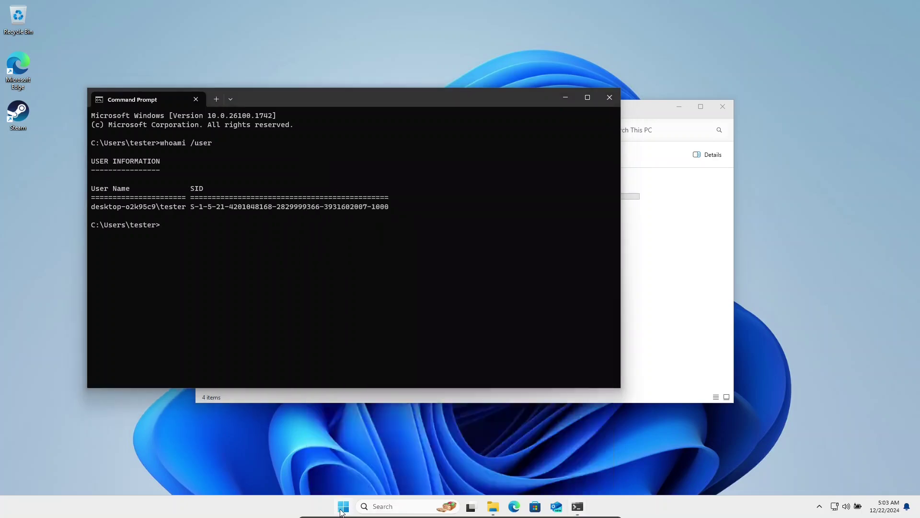
{"action": "left_click", "coordinate": [342, 512]}
Step: Launch regedit as administrator, maximize it, and widen the key tree pane
{"action": "type", "text": "regedit"}
{"action": "key", "text": "Return"}
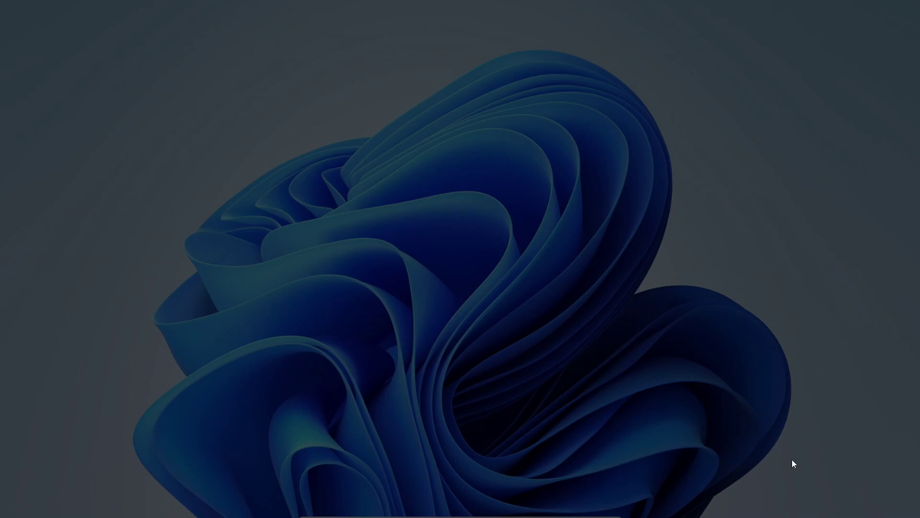
{"action": "left_click", "coordinate": [421, 331]}
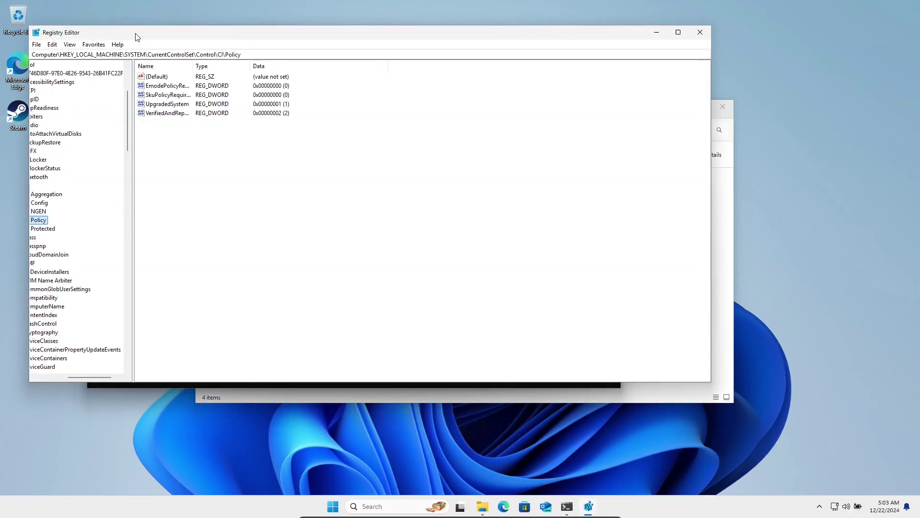
{"action": "left_click_drag", "start_coordinate": [134, 35], "coordinate": [215, 49]}
{"action": "double_click", "coordinate": [220, 46]}
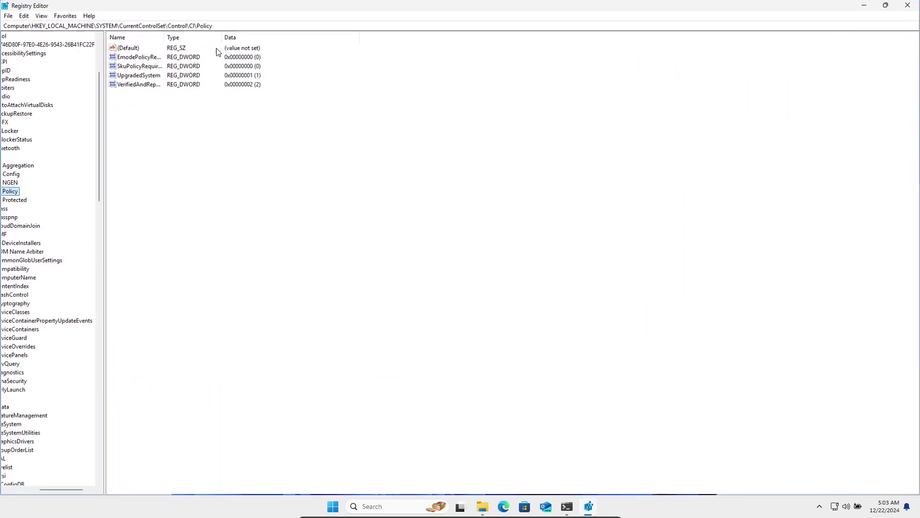
{"action": "left_click_drag", "start_coordinate": [104, 157], "coordinate": [166, 158]}
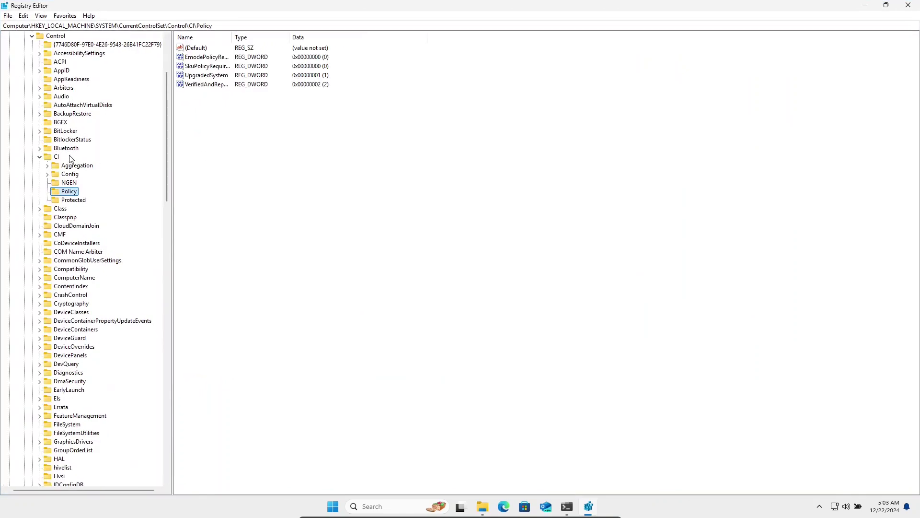
Step: Navigate to HKLM\SYSTEM\CurrentControlSet\Services\btrfs\Mappings
{"action": "scroll", "coordinate": [71, 156], "scroll_direction": "up", "scroll_amount": 4}
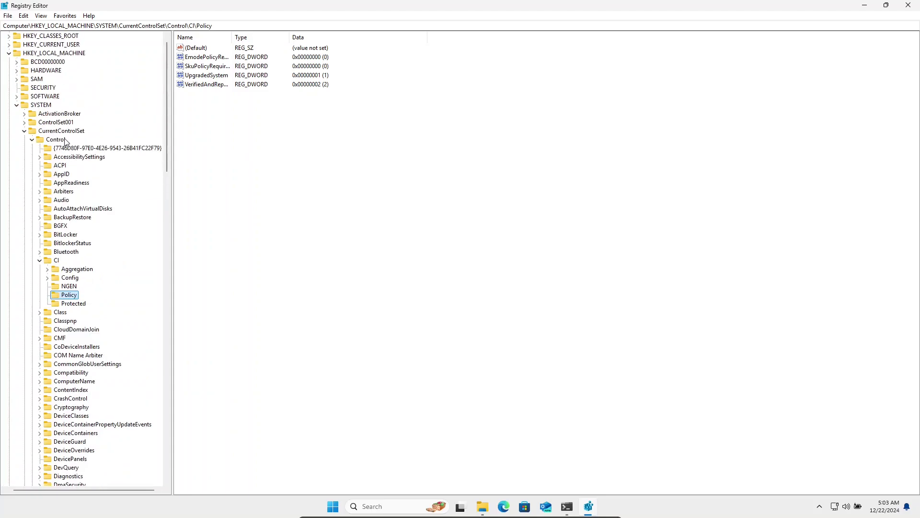
{"action": "left_click", "coordinate": [63, 133]}
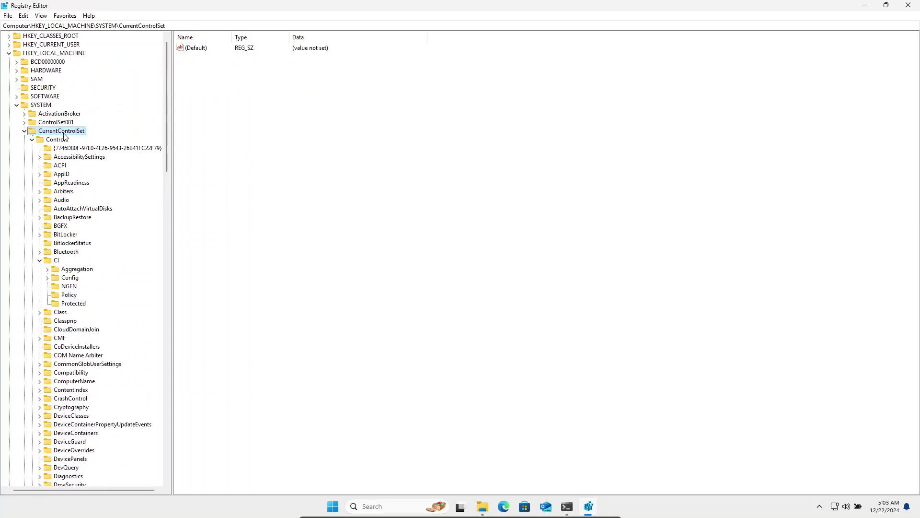
{"action": "double_click", "coordinate": [46, 140]}
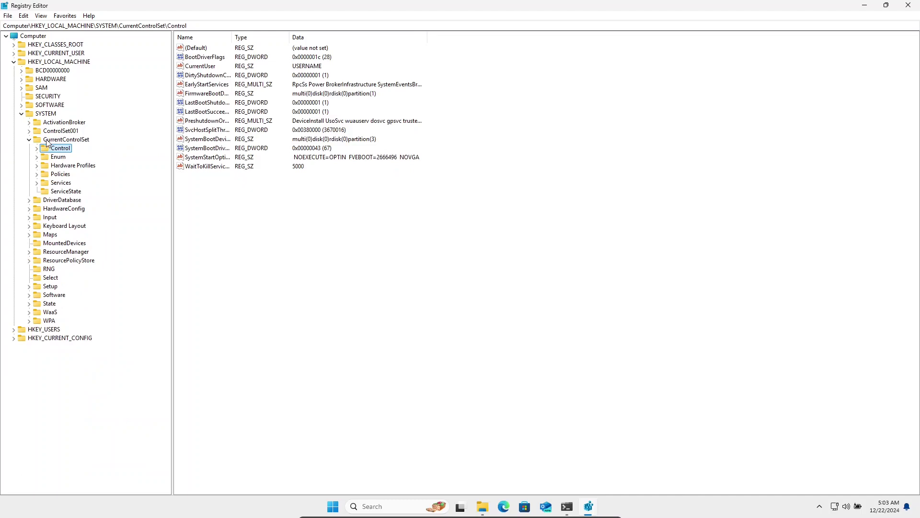
{"action": "double_click", "coordinate": [55, 182]}
{"action": "key", "text": "b"}
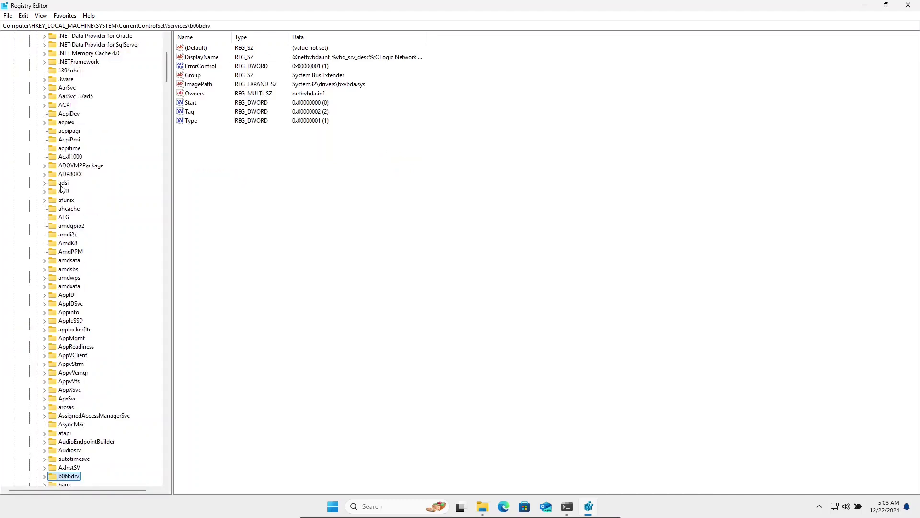
{"action": "key", "text": "t"}
{"action": "key", "text": "r"}
{"action": "scroll", "coordinate": [84, 446], "scroll_direction": "down", "scroll_amount": 2}
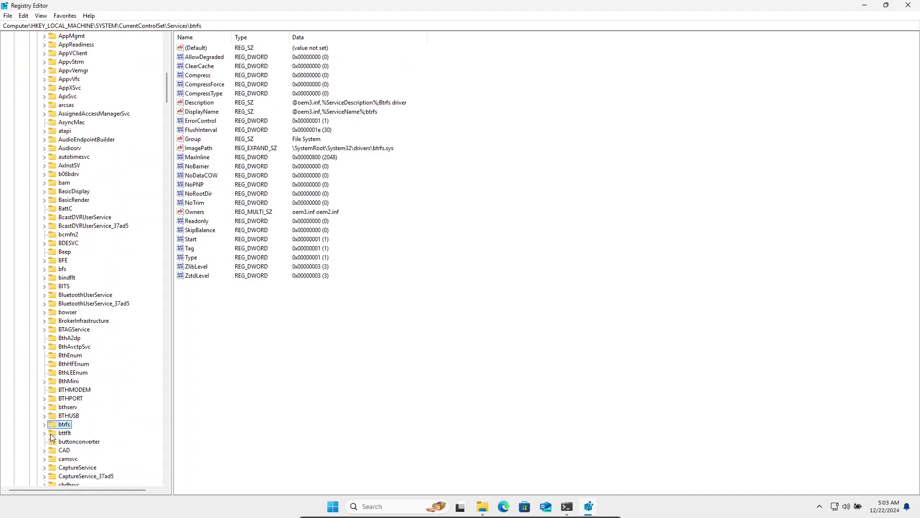
{"action": "left_click", "coordinate": [44, 424]}
{"action": "left_click", "coordinate": [79, 467]}
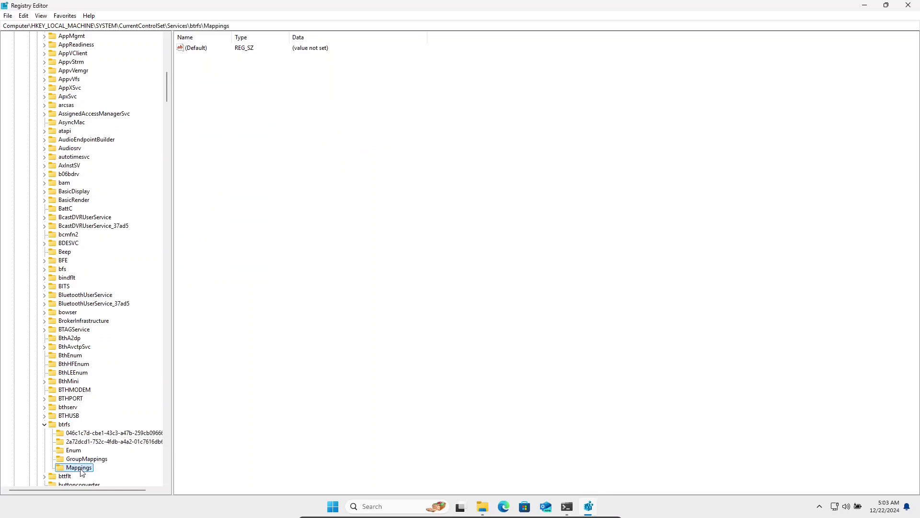
Step: Create a new DWORD in Mappings named with the pasted user SID
{"action": "right_click", "coordinate": [330, 224]}
{"action": "mouse_move", "coordinate": [335, 228]}
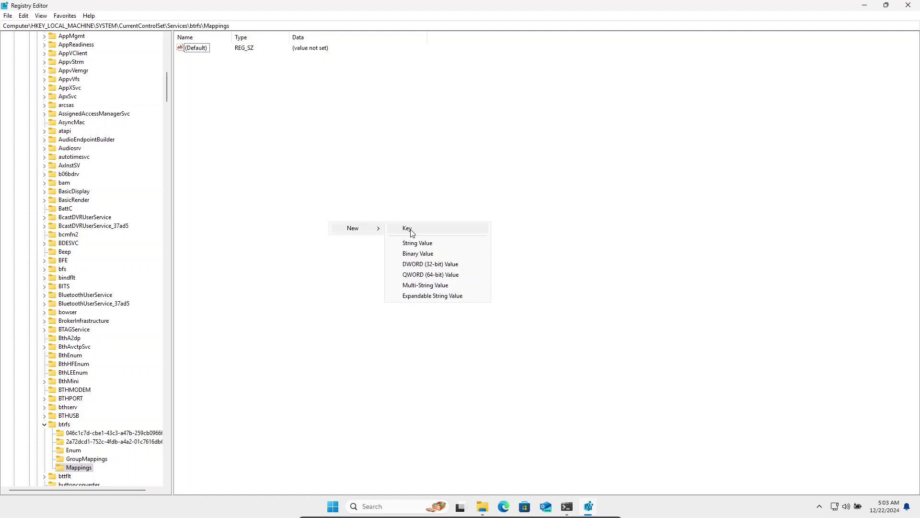
{"action": "left_click", "coordinate": [419, 264]}
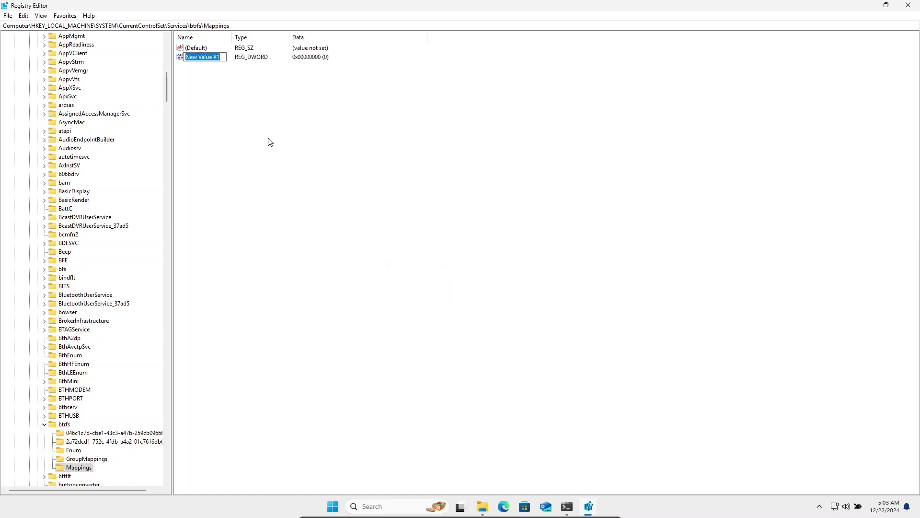
{"action": "key", "text": "ctrl+v"}
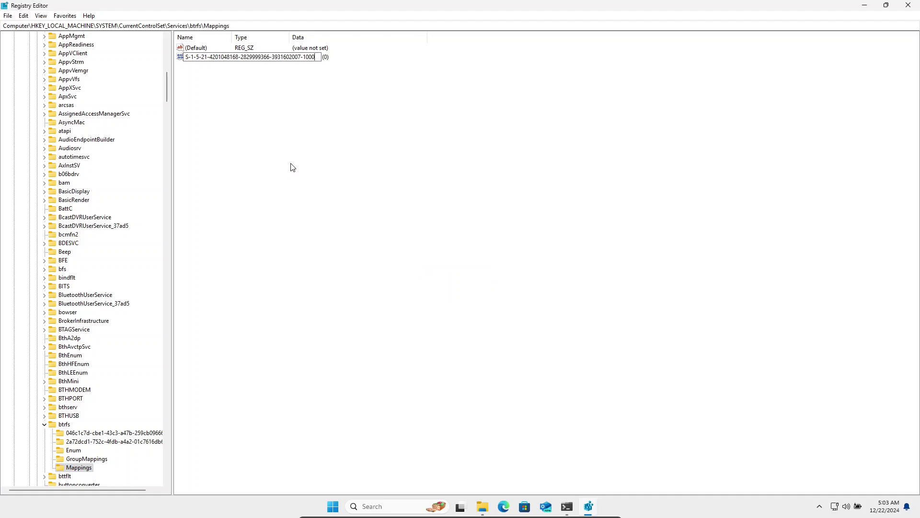
{"action": "key", "text": "Return"}
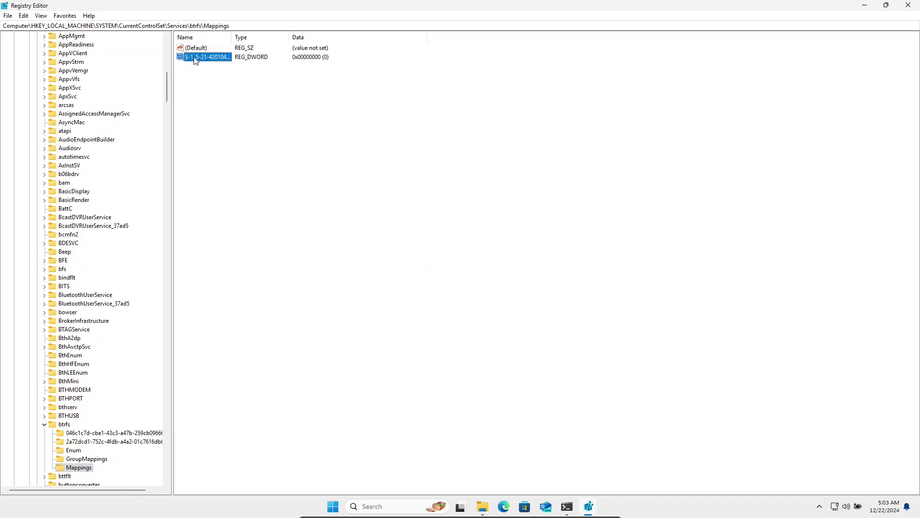
Step: Set the SID value's data to decimal 1000
{"action": "double_click", "coordinate": [194, 57]}
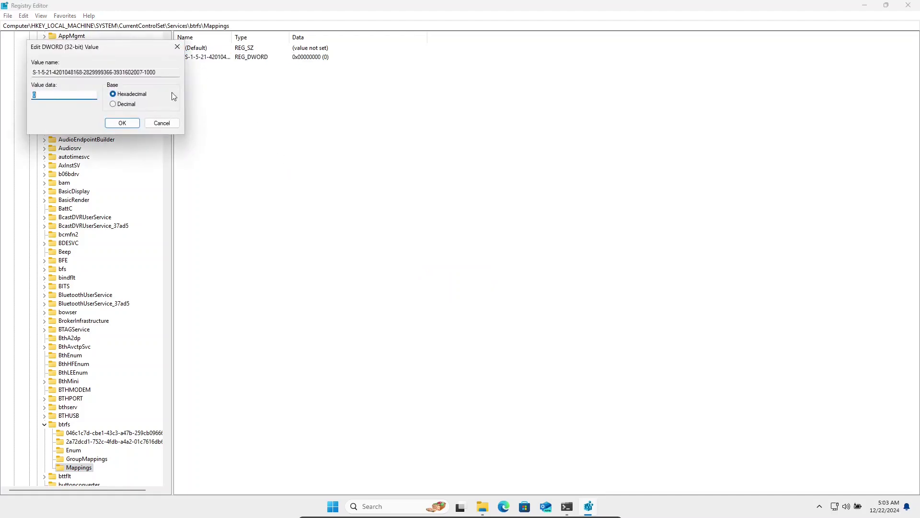
{"action": "left_click", "coordinate": [121, 105]}
{"action": "type", "text": "1000"}
{"action": "left_click", "coordinate": [119, 124]}
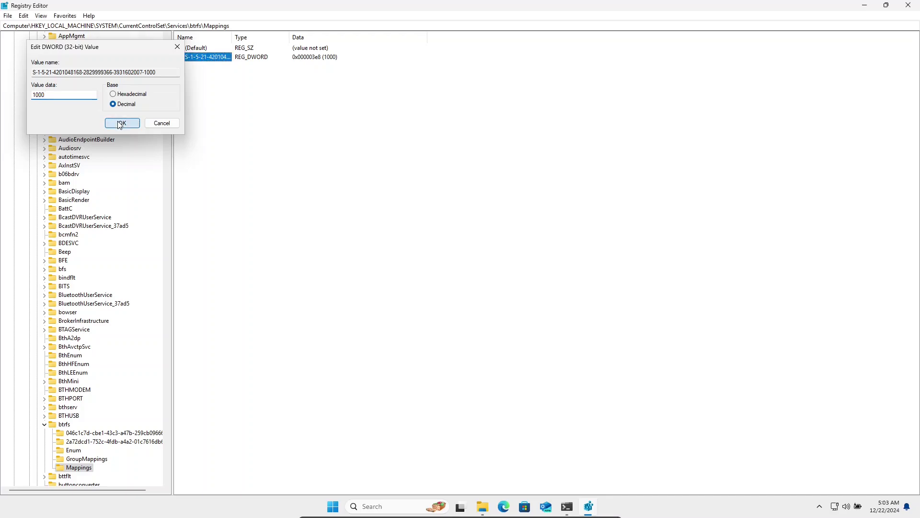
Step: Add a DWORD named with the user's SID under GroupMappings, set to decimal 1000
{"action": "left_click", "coordinate": [82, 460]}
{"action": "right_click", "coordinate": [257, 116]}
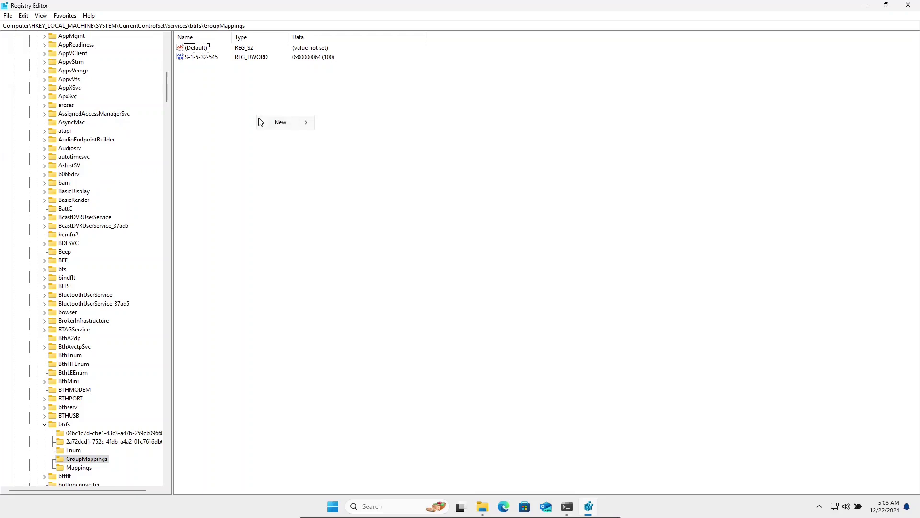
{"action": "mouse_move", "coordinate": [274, 123]}
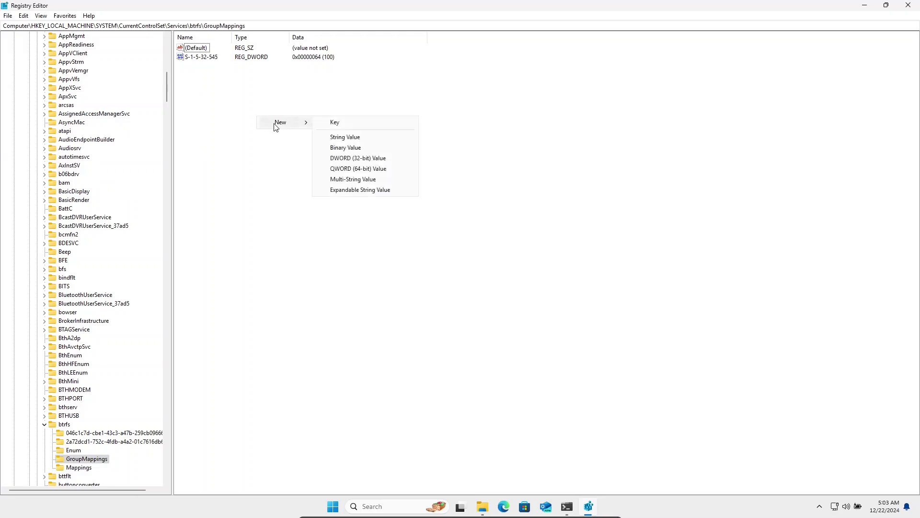
{"action": "left_click", "coordinate": [341, 159]}
{"action": "key", "text": "ctrl+v"}
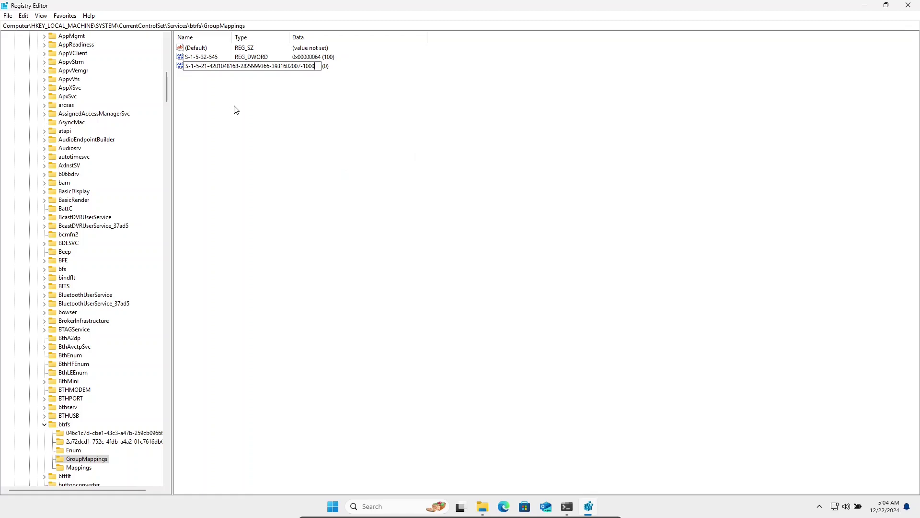
{"action": "key", "text": "Return"}
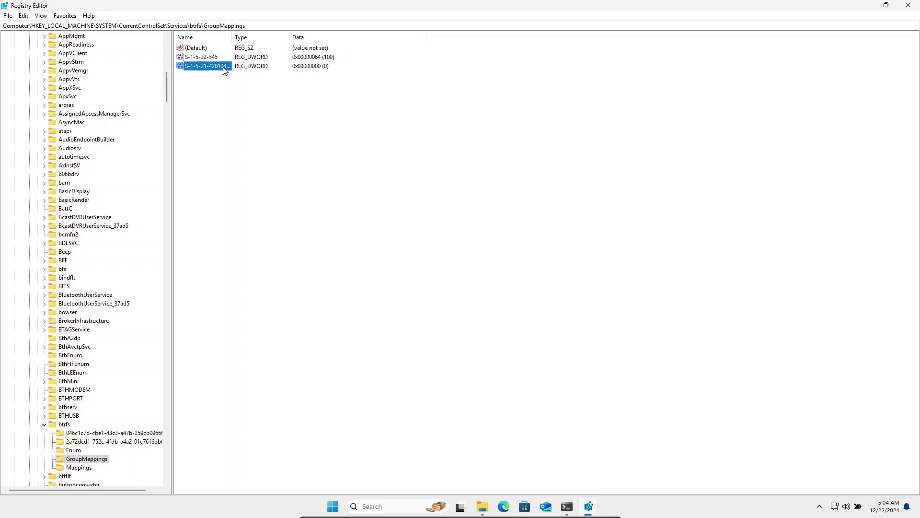
{"action": "double_click", "coordinate": [225, 67]}
{"action": "left_click", "coordinate": [135, 105]}
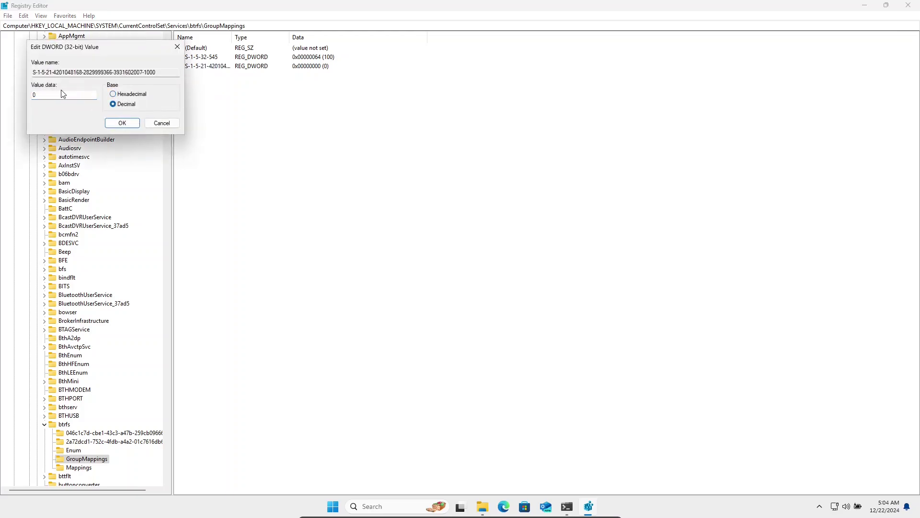
{"action": "key", "text": "shift+Tab"}
{"action": "type", "text": "1000"}
{"action": "left_click", "coordinate": [122, 123]}
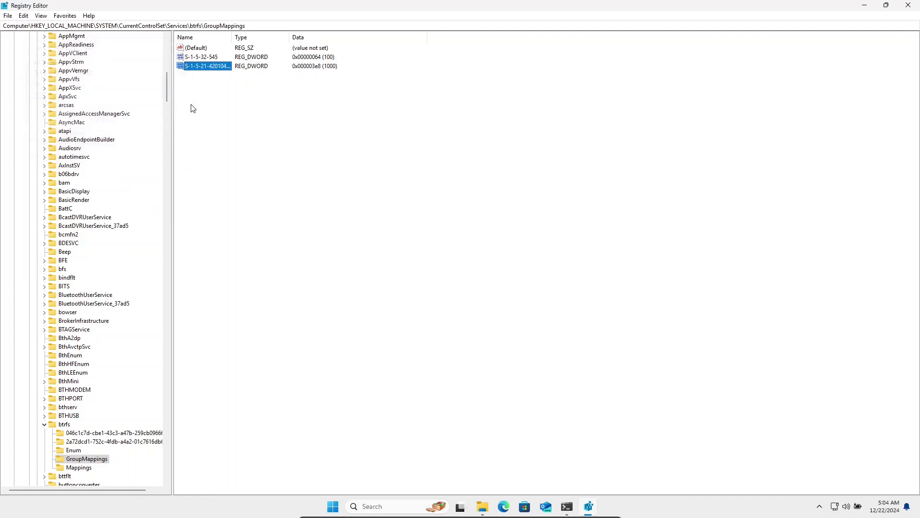
Step: Change the S-1-5-32-545 value from 100 to decimal 1000
{"action": "double_click", "coordinate": [214, 57]}
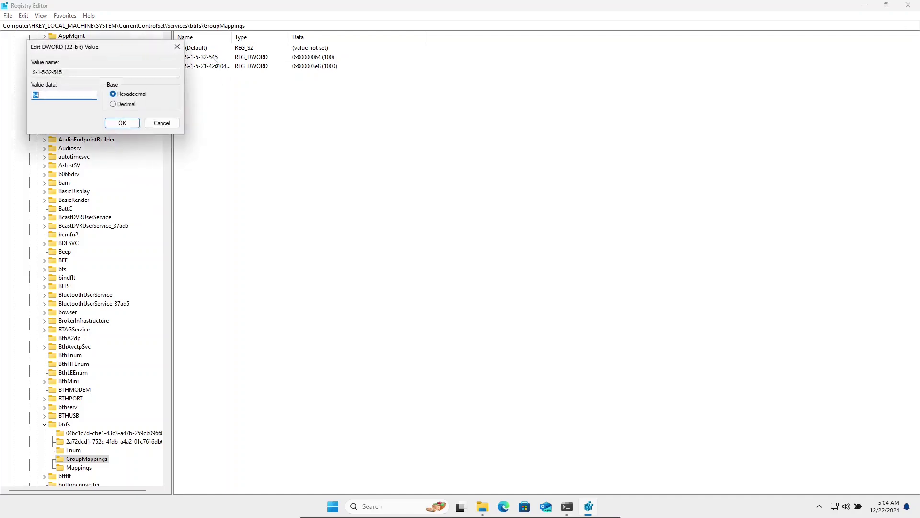
{"action": "left_click", "coordinate": [126, 106]}
{"action": "left_click", "coordinate": [67, 98]}
{"action": "left_click", "coordinate": [110, 123]}
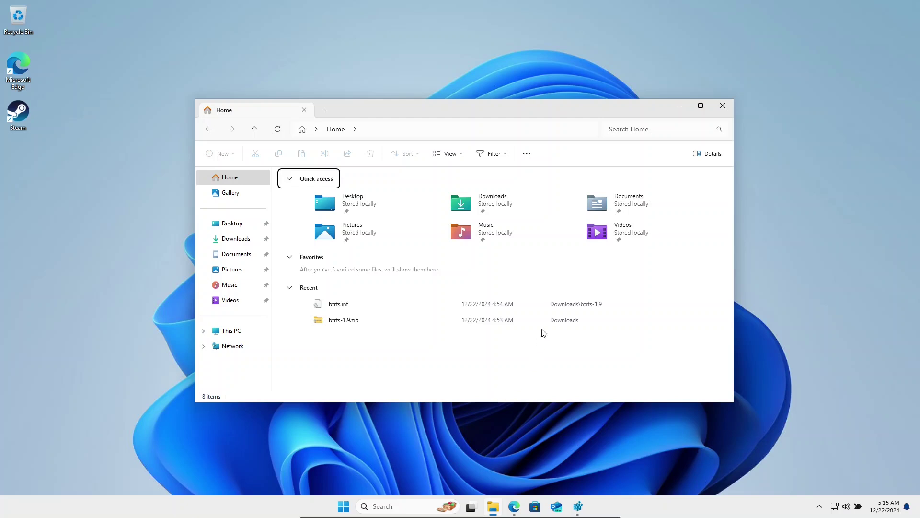
Step: Open the Bazzite (E:) drive's Properties from This PC and show its Btrfs tab
{"action": "left_click", "coordinate": [232, 330]}
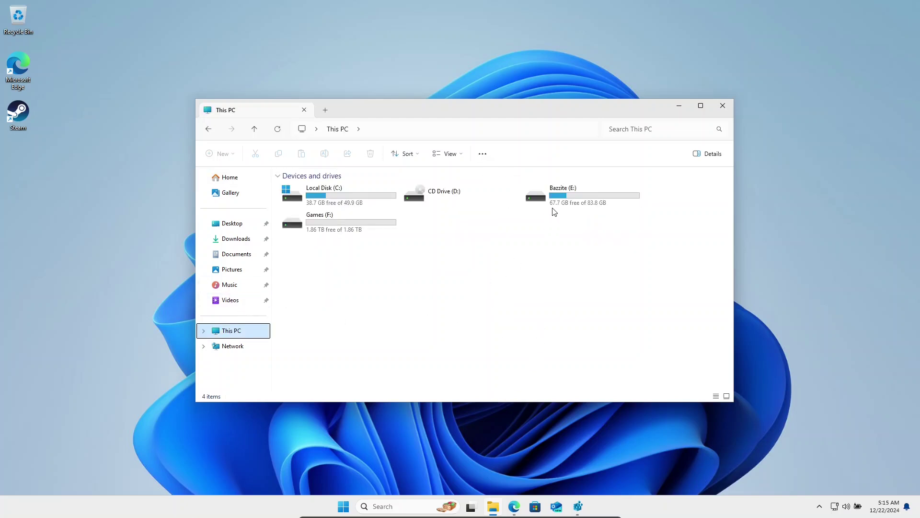
{"action": "right_click", "coordinate": [553, 203]}
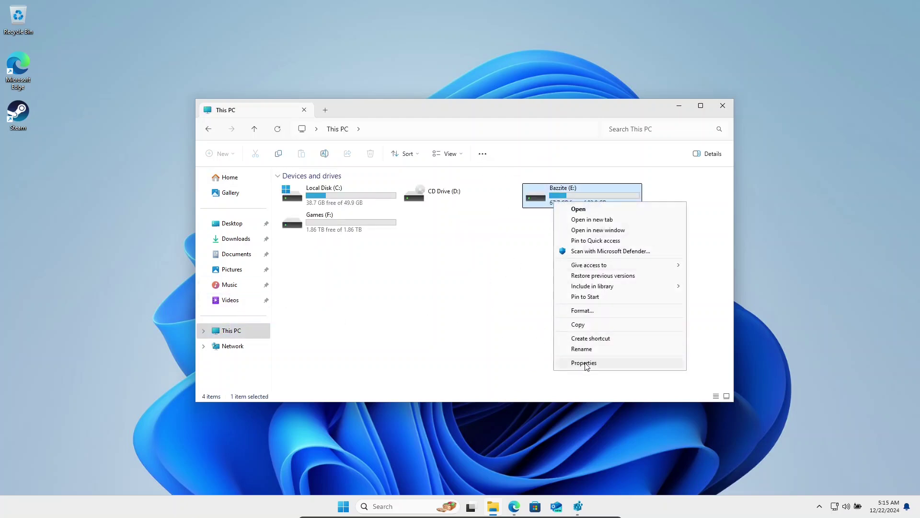
{"action": "left_click", "coordinate": [585, 362]}
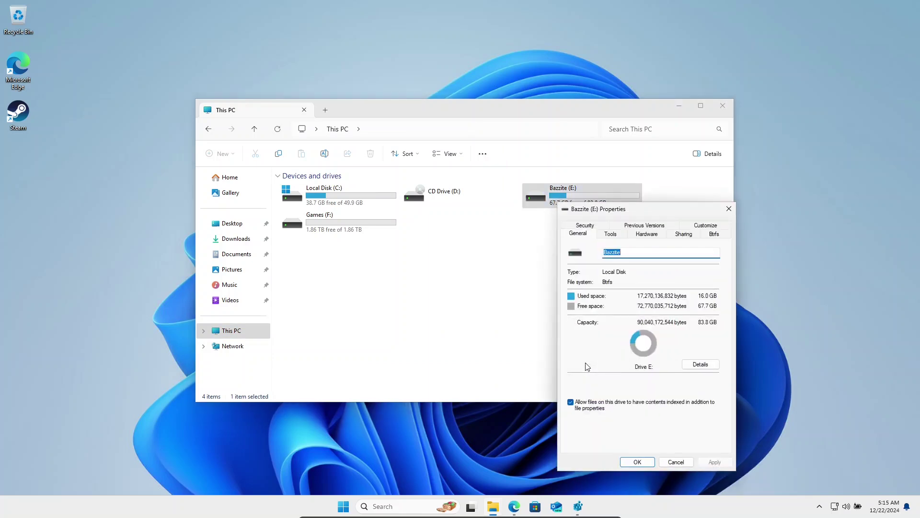
{"action": "left_click", "coordinate": [712, 233]}
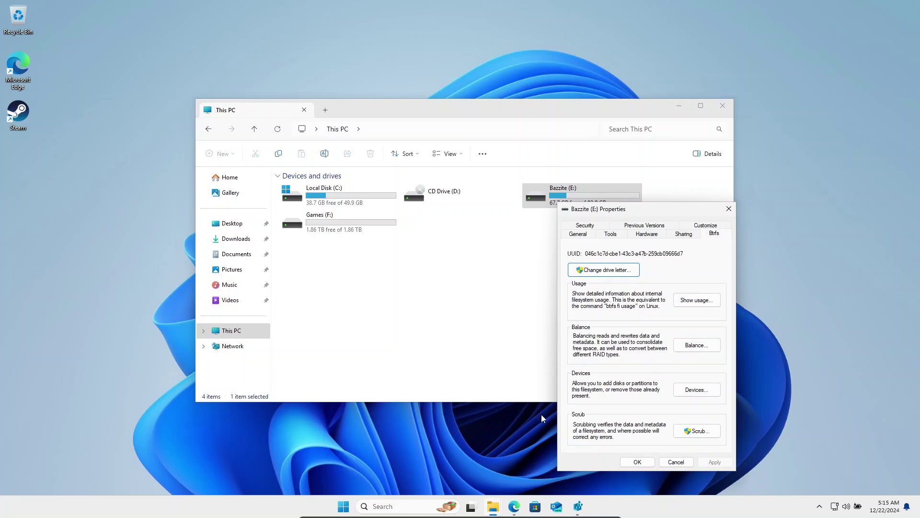
Step: Add a DWORD (32-bit) value named Ignore with data 1 under the 046c1c7d-cbe1-43c3-a47b-259cb09666d7 key
{"action": "left_click", "coordinate": [573, 504]}
{"action": "key", "text": "Up"}
{"action": "key", "text": "Up"}
{"action": "key", "text": "Up"}
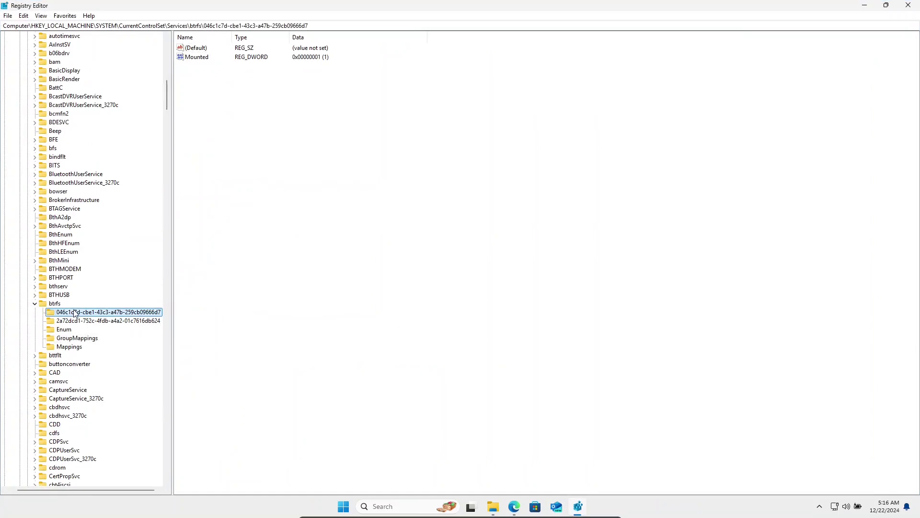
{"action": "right_click", "coordinate": [297, 270]}
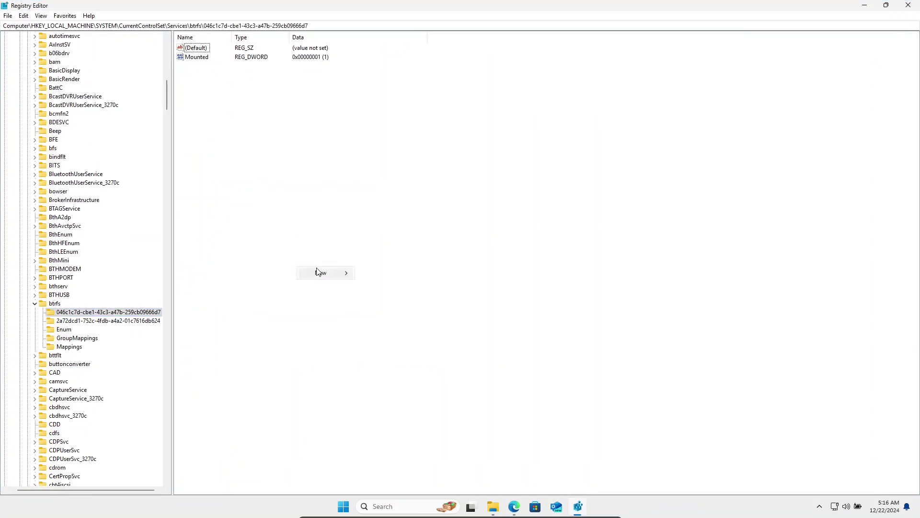
{"action": "mouse_move", "coordinate": [319, 271]}
{"action": "left_click", "coordinate": [386, 309]}
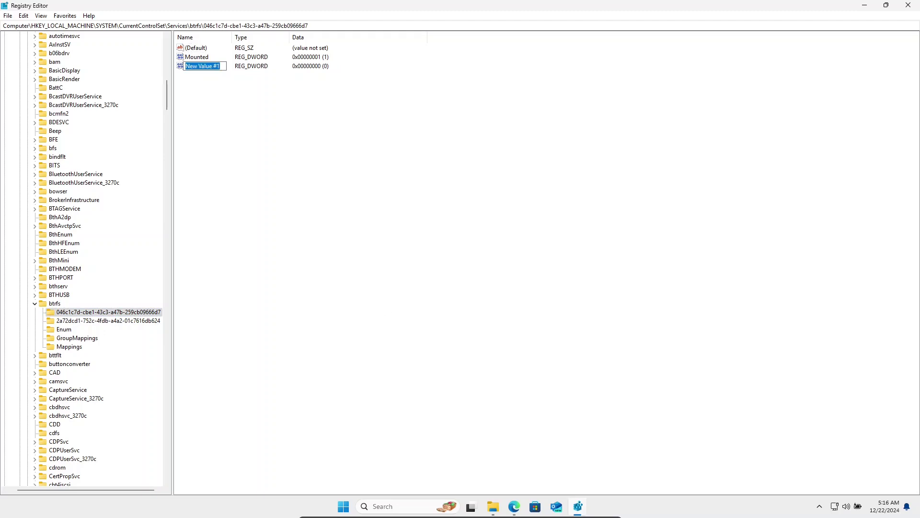
{"action": "type", "text": "Ignore"}
{"action": "key", "text": "Return"}
{"action": "key", "text": "Return"}
{"action": "type", "text": "1"}
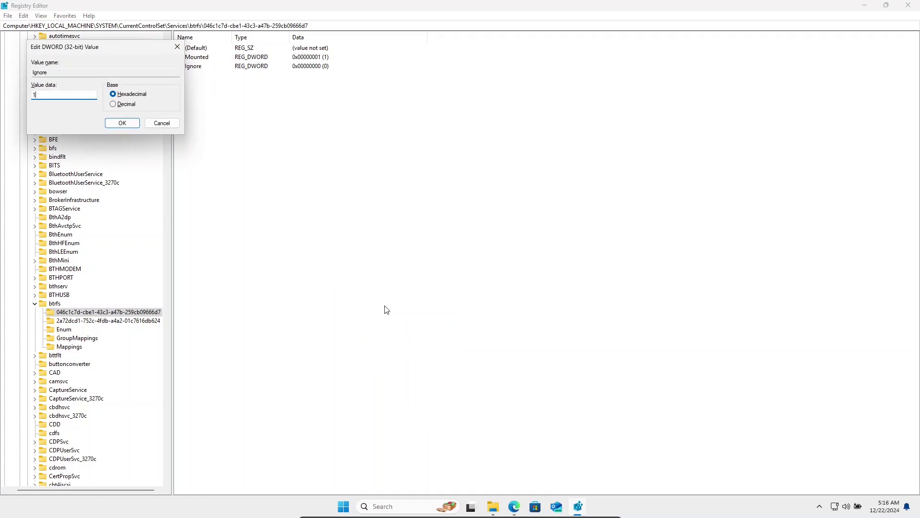
{"action": "key", "text": "Return"}
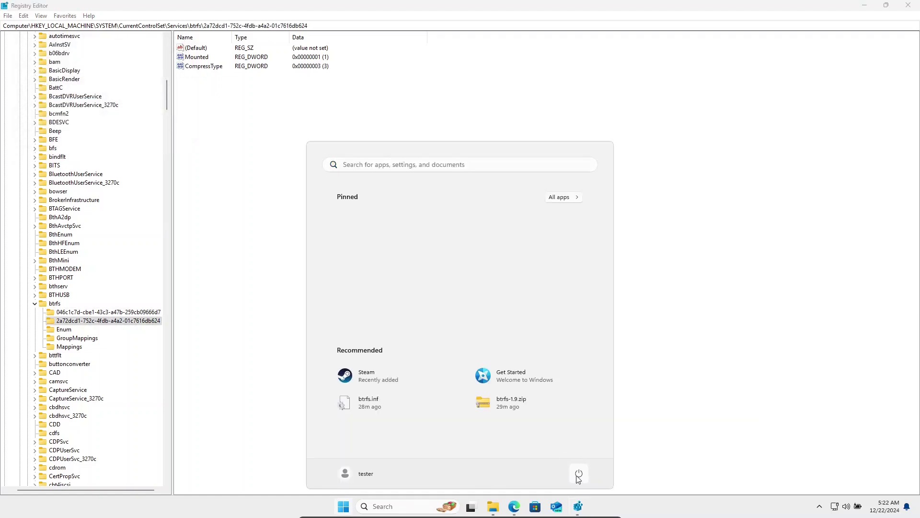
Step: Restart Windows, then view This PC listing Local Disk (C:), CD Drive (D:) and Games (F:)
{"action": "left_click", "coordinate": [618, 431]}
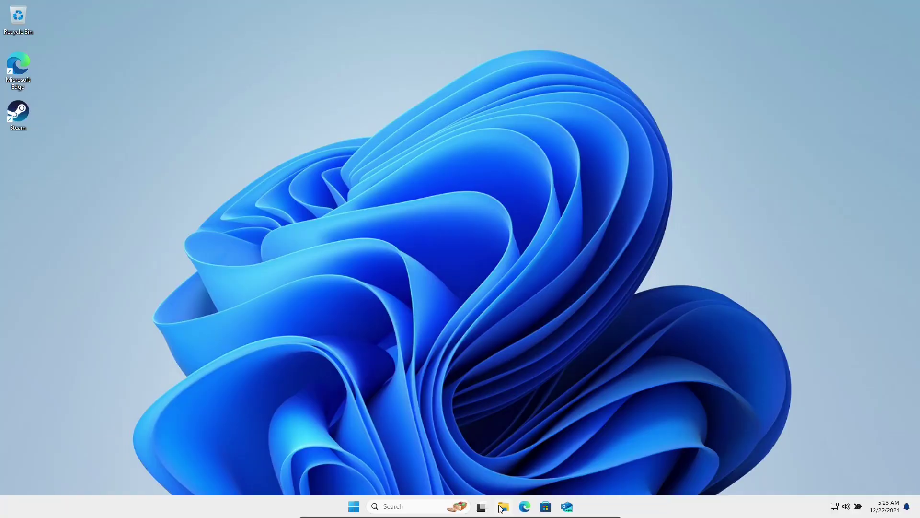
{"action": "left_click", "coordinate": [502, 507]}
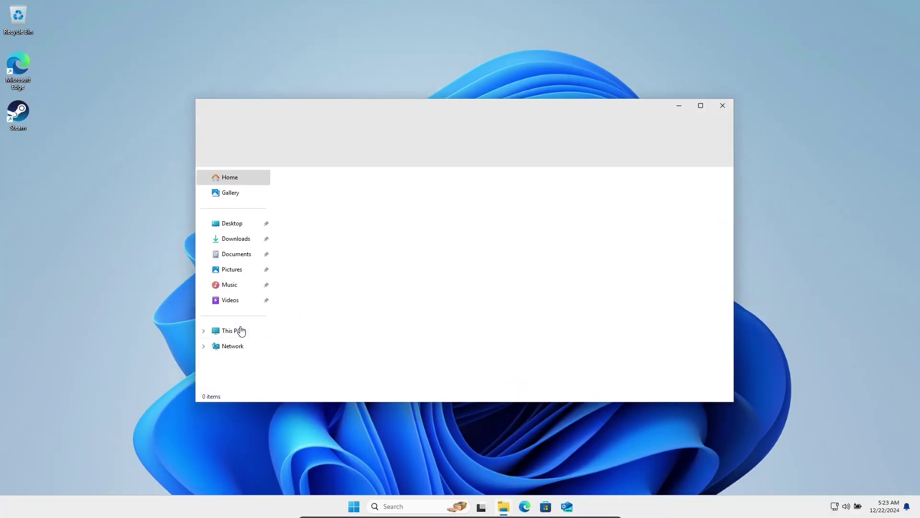
{"action": "left_click", "coordinate": [237, 332]}
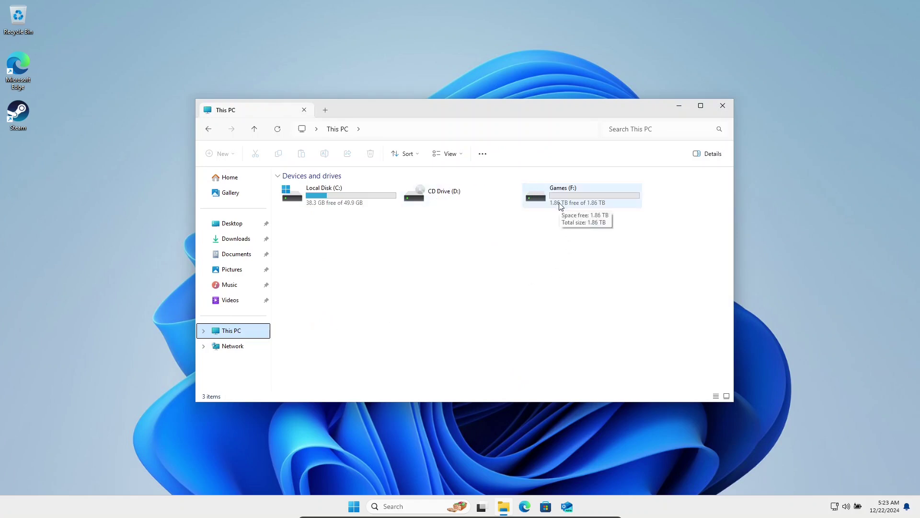
{"action": "left_click", "coordinate": [401, 505]}
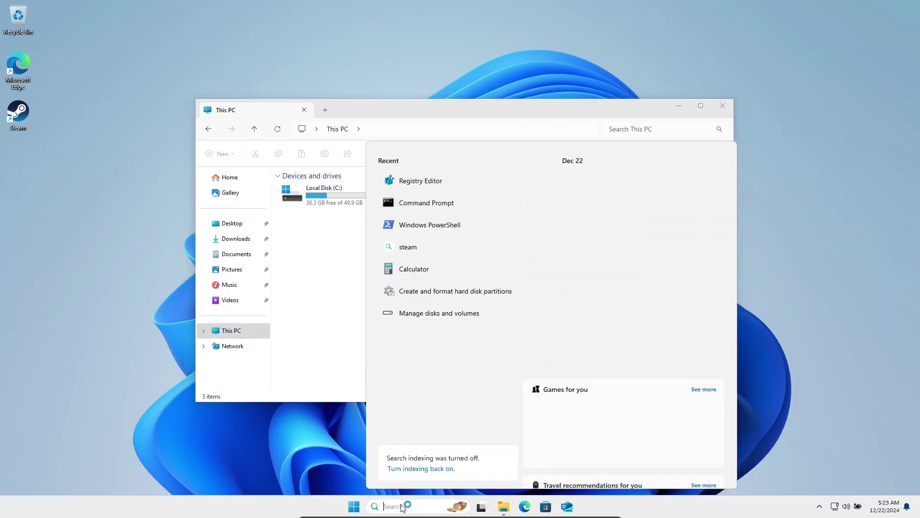
Step: Launch Steam and open its Storage settings in a maximized Settings window
{"action": "type", "text": "steam"}
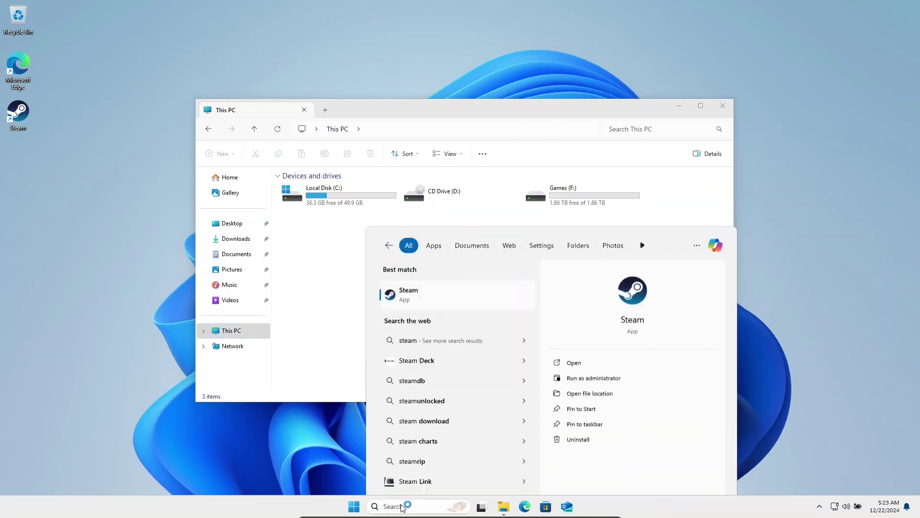
{"action": "key", "text": "Return"}
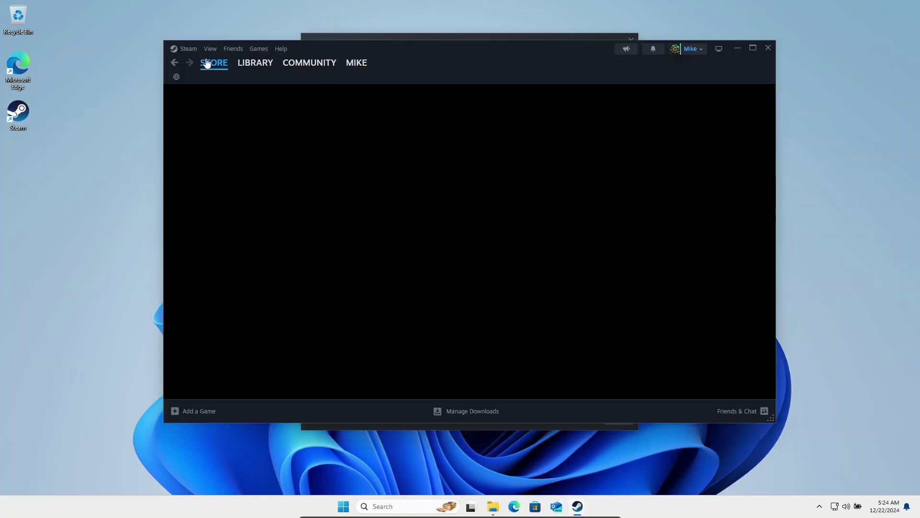
{"action": "left_click", "coordinate": [184, 49]}
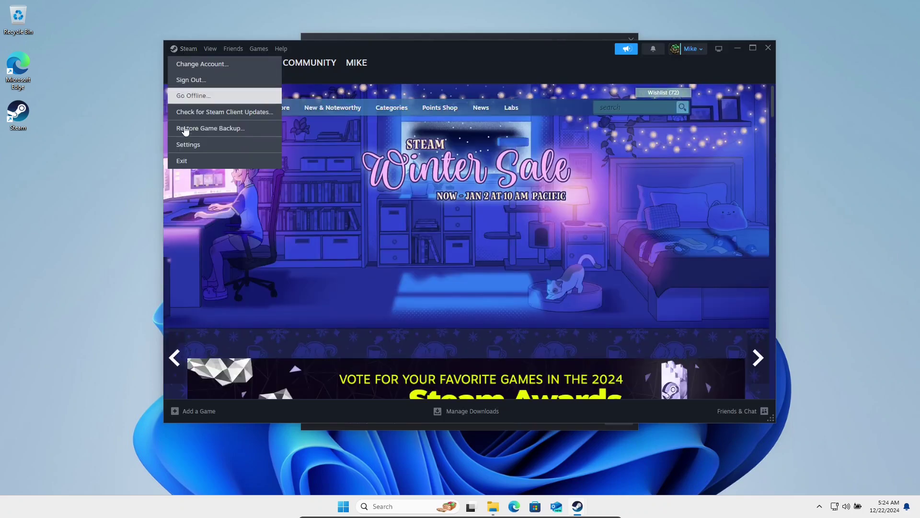
{"action": "left_click", "coordinate": [184, 141]}
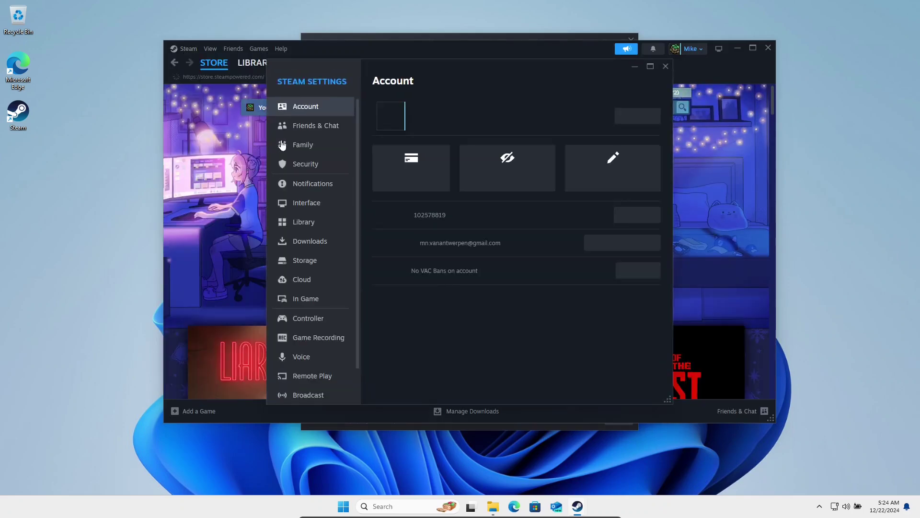
{"action": "double_click", "coordinate": [384, 70]}
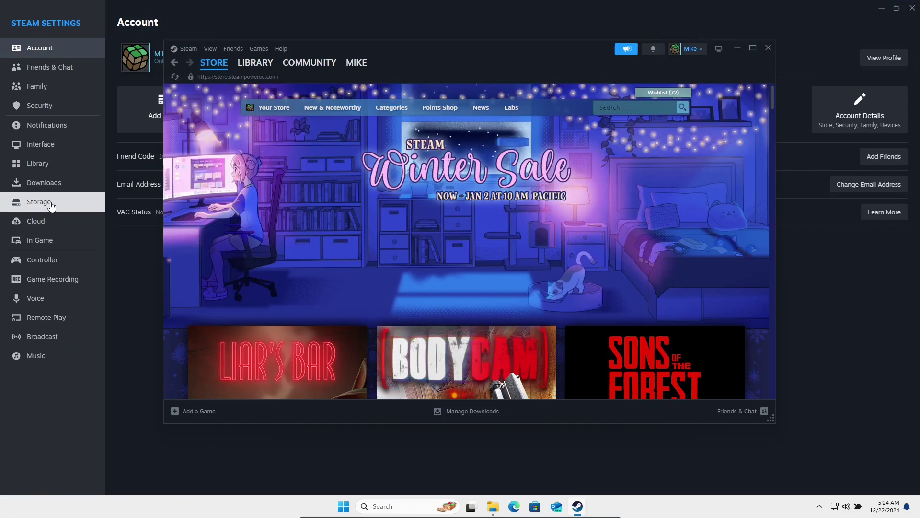
{"action": "left_click", "coordinate": [53, 201]}
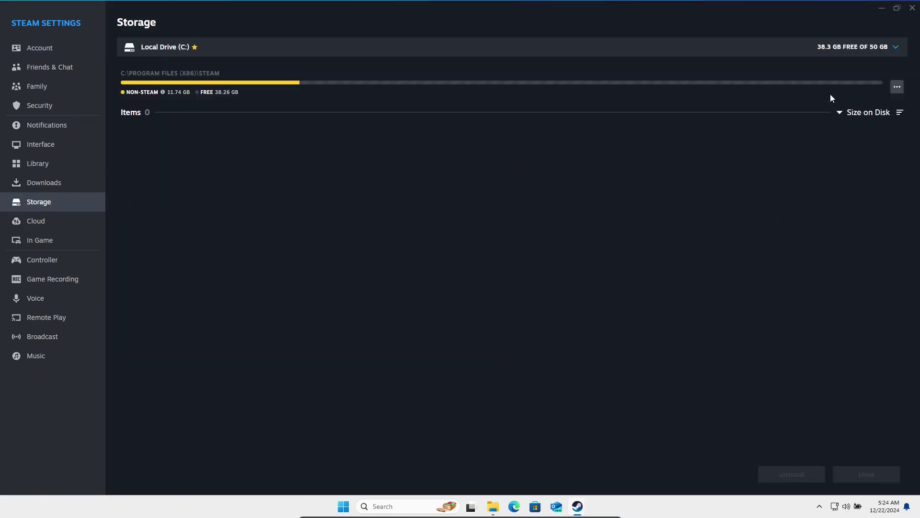
Step: Add Local Drive (F:) as a Steam library and make Games (F:) the default
{"action": "left_click", "coordinate": [896, 48]}
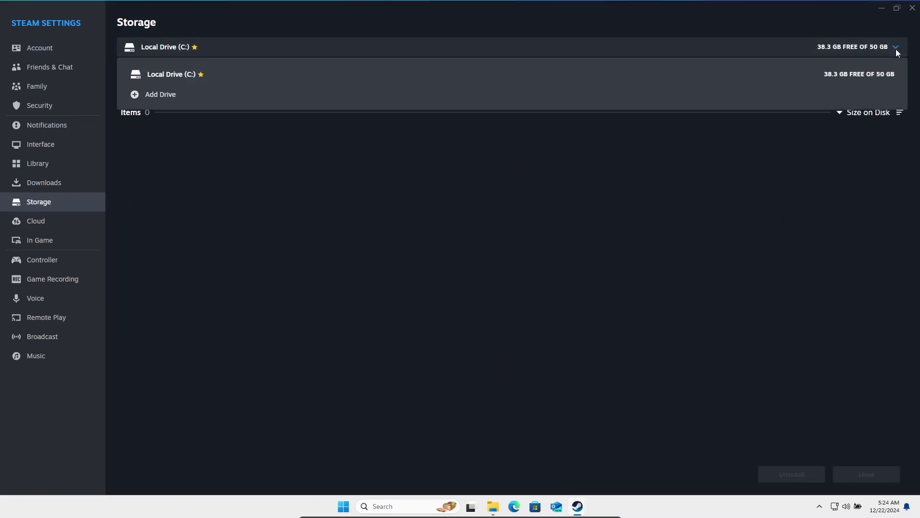
{"action": "left_click", "coordinate": [789, 98]}
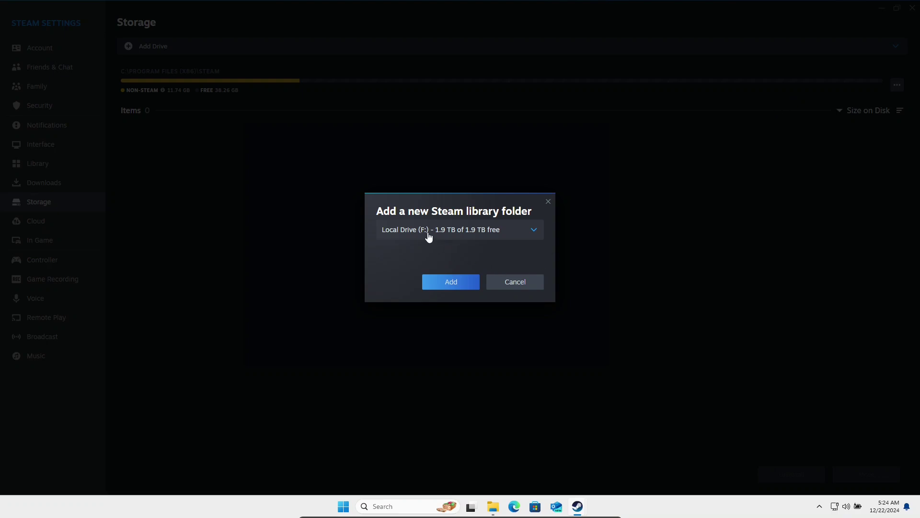
{"action": "left_click", "coordinate": [451, 282]}
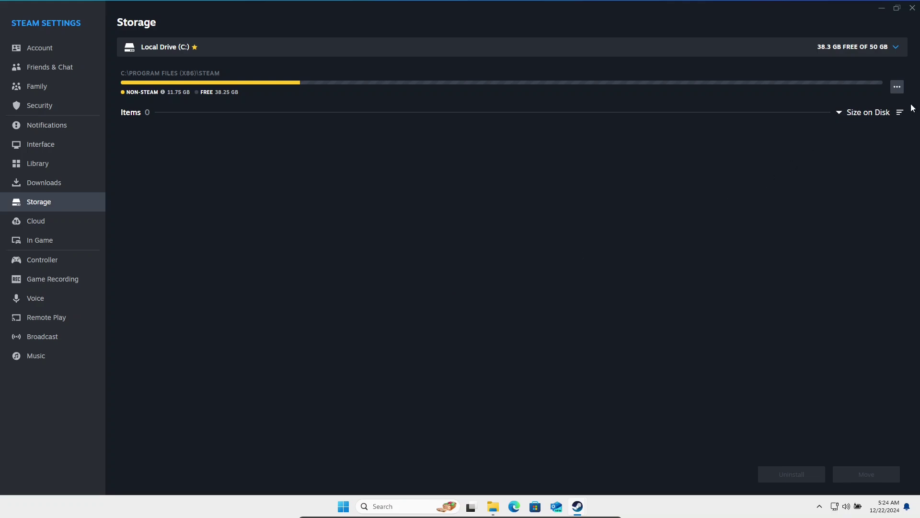
{"action": "left_click", "coordinate": [858, 51]}
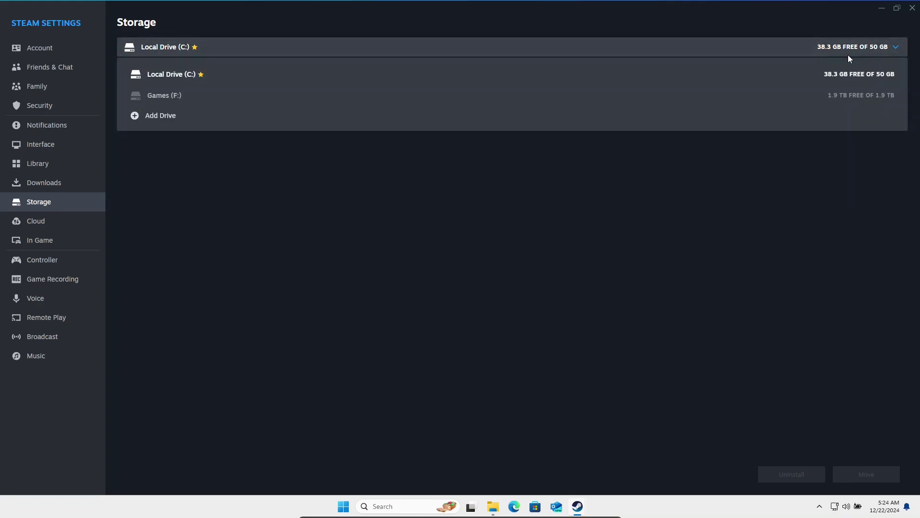
{"action": "left_click", "coordinate": [733, 98]}
{"action": "left_click", "coordinate": [897, 86]}
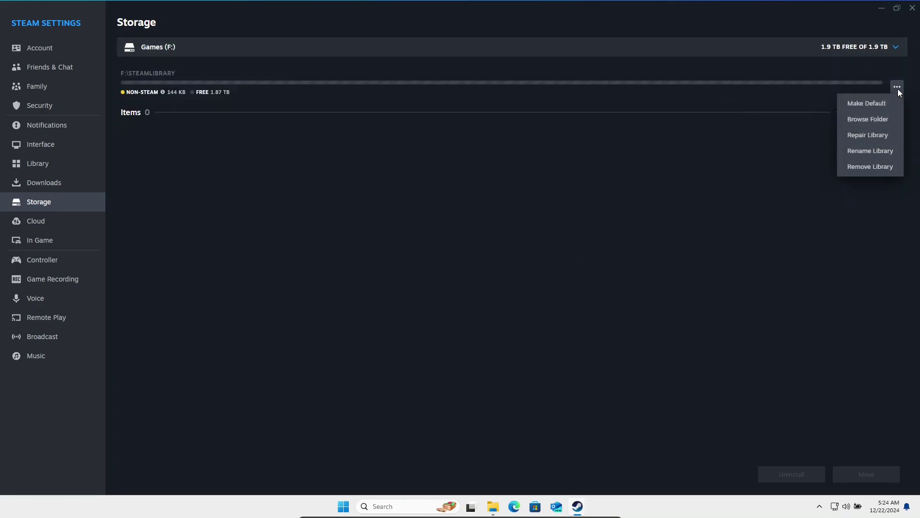
{"action": "left_click", "coordinate": [873, 103]}
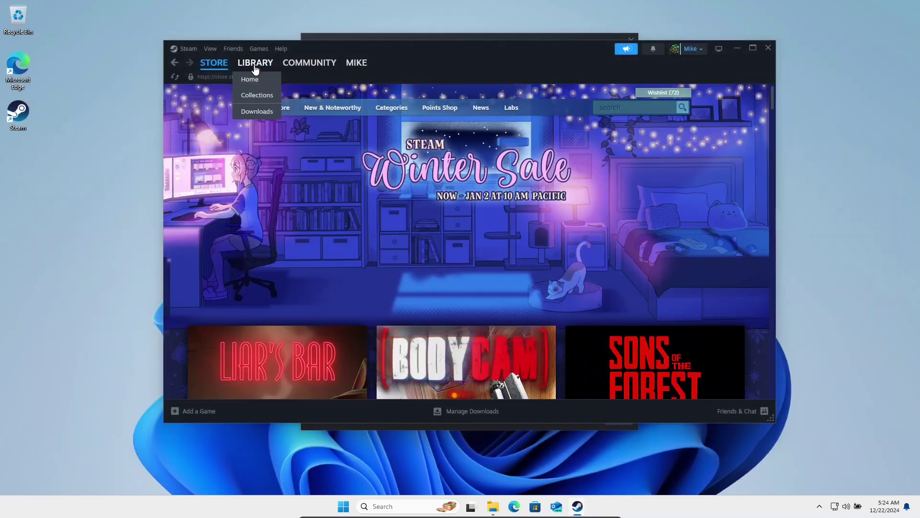
Step: Check the Kingdom New Lands folder's Btrfs properties, confirming its user and group are 1000
{"action": "left_click", "coordinate": [256, 65]}
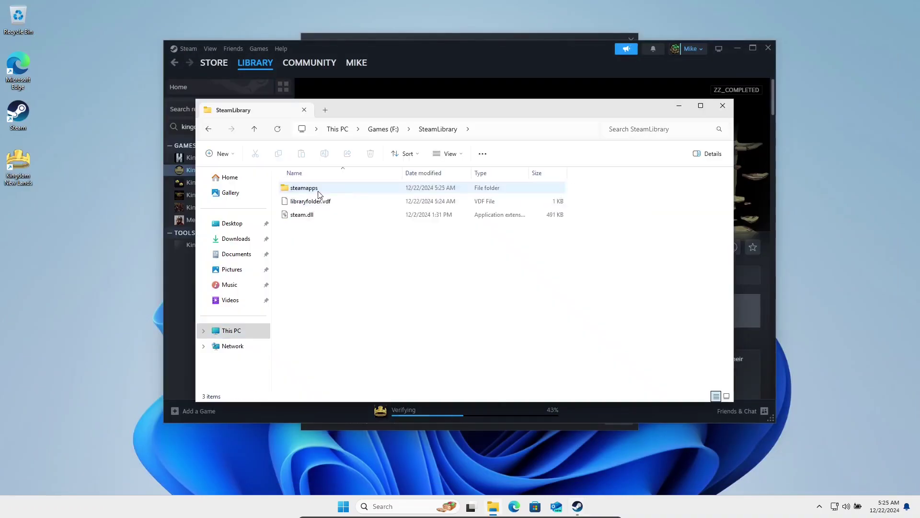
{"action": "right_click", "coordinate": [318, 189]}
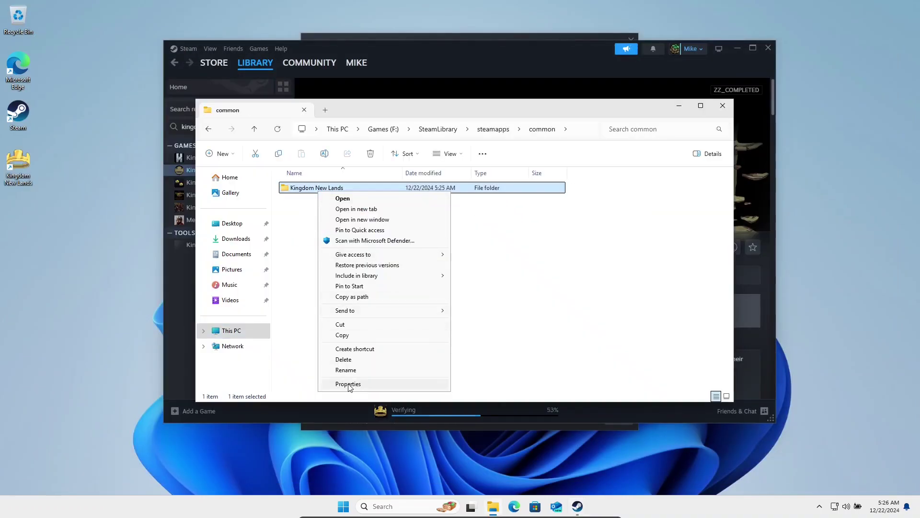
{"action": "left_click", "coordinate": [348, 384]}
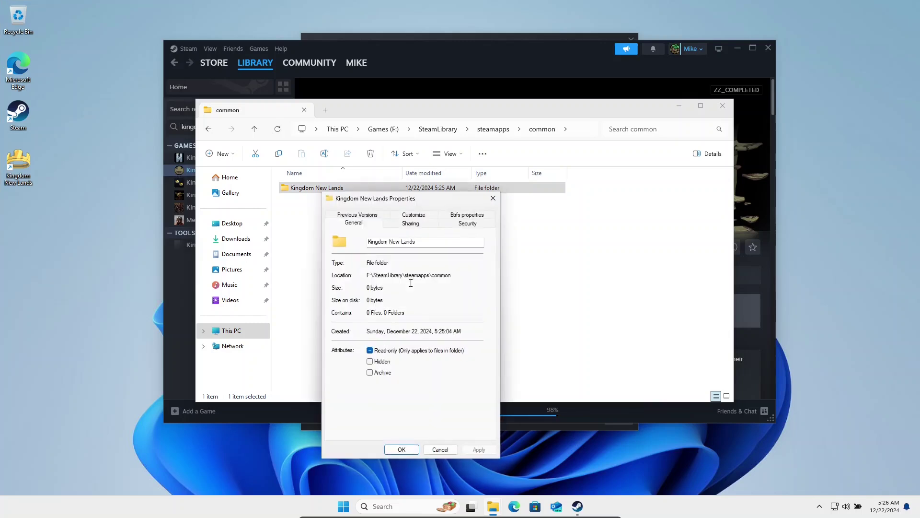
{"action": "left_click", "coordinate": [455, 216]}
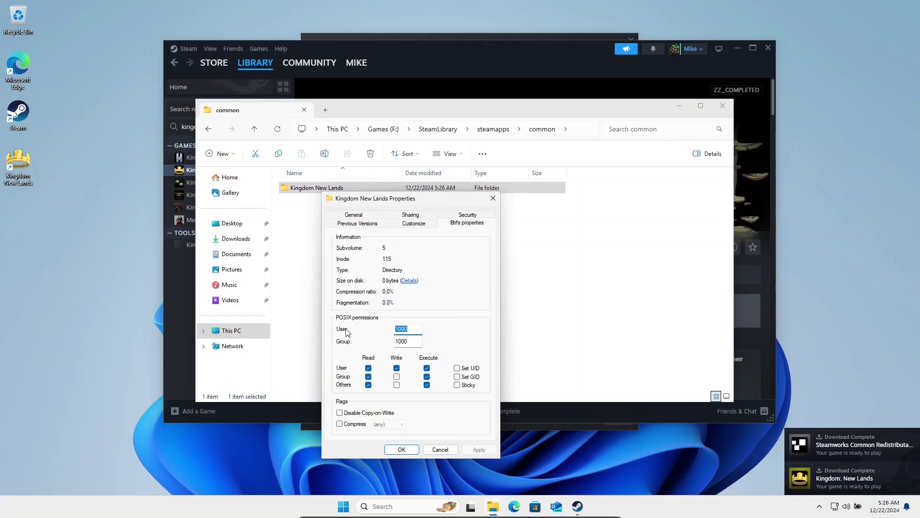
{"action": "left_click", "coordinate": [413, 329]}
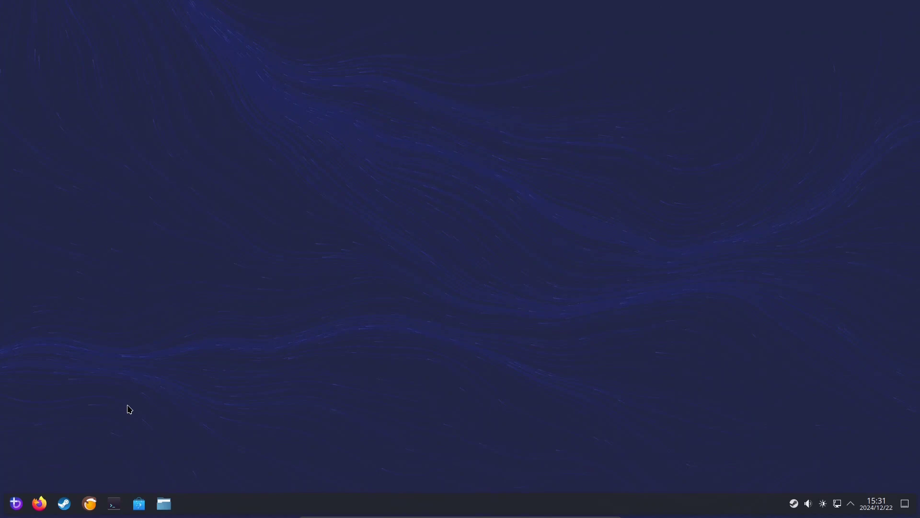
Step: Launch the terminal from the Plasma taskbar
{"action": "left_click", "coordinate": [110, 510]}
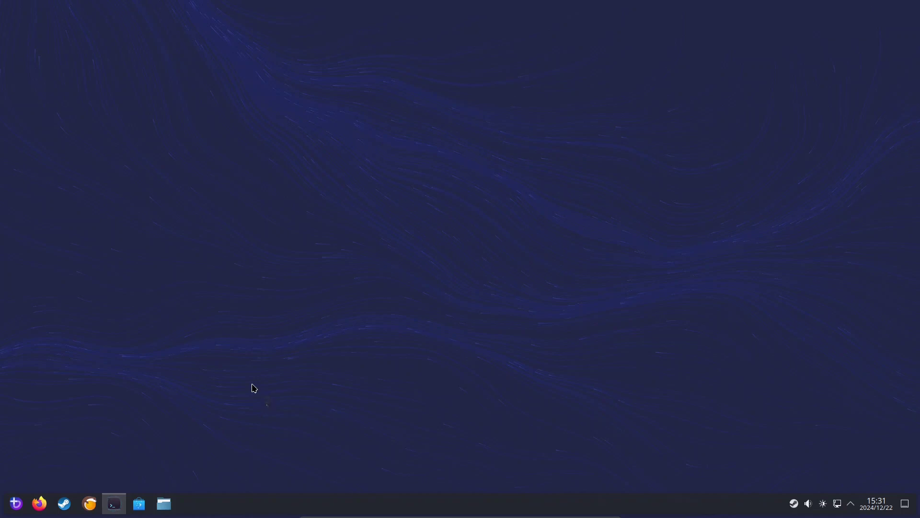
Step: Create /var/mnt/games with sudo mkdir, enter the administrator password, then close Ptyxis
{"action": "type", "text": "s"}
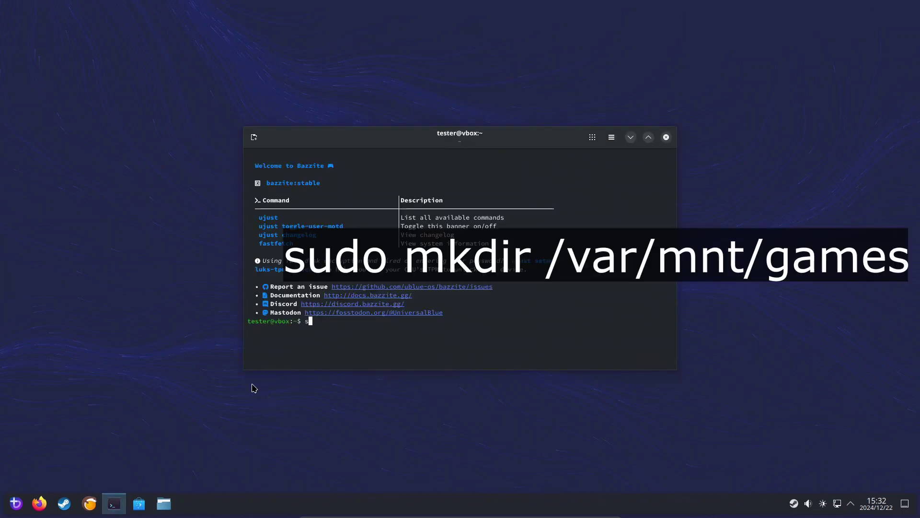
{"action": "type", "text": "udo mkdir /var/mnt/games"}
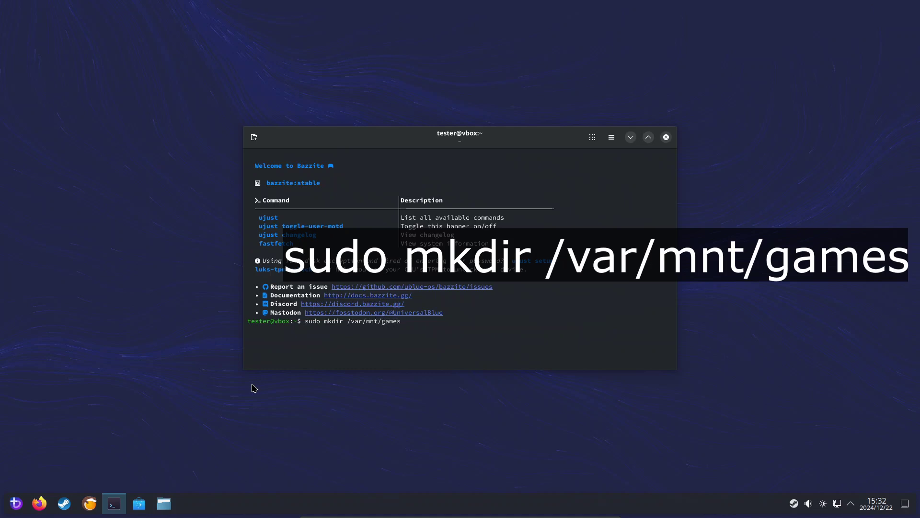
{"action": "key", "text": "Return"}
{"action": "type", "text": "******"}
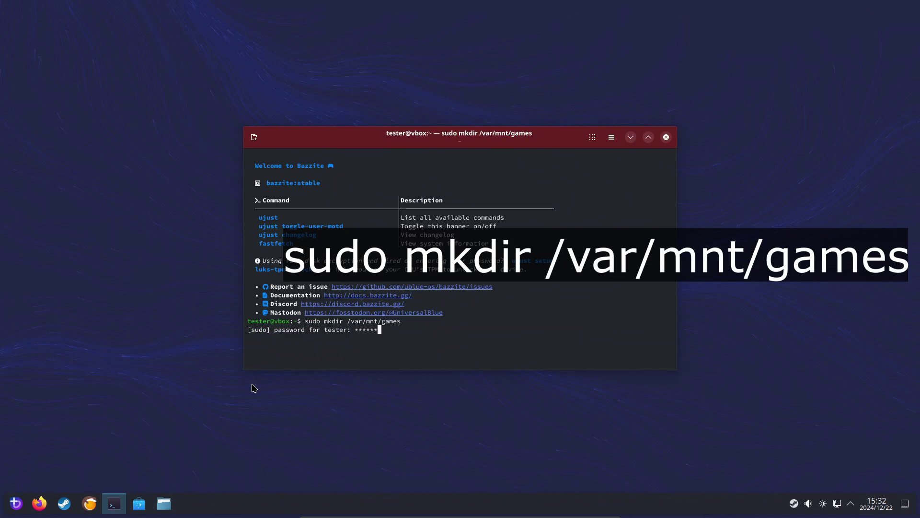
{"action": "key", "text": "Return"}
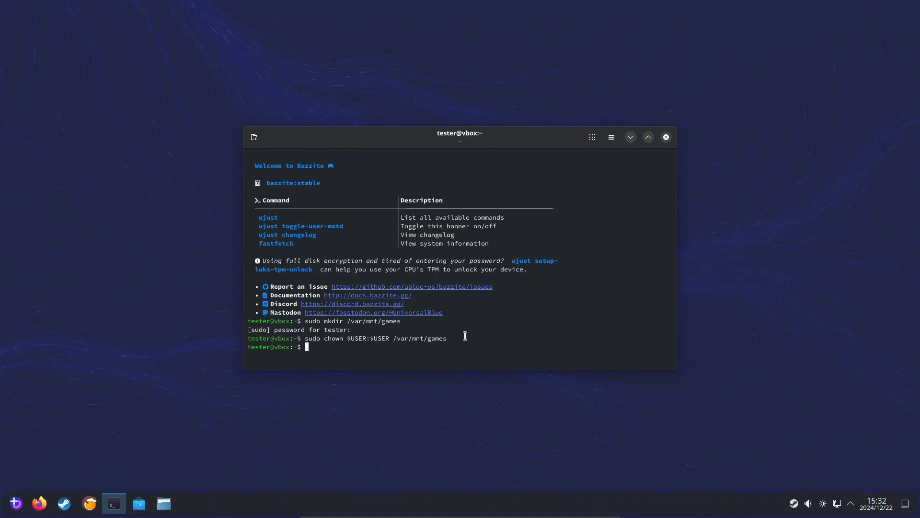
{"action": "left_click", "coordinate": [667, 138]}
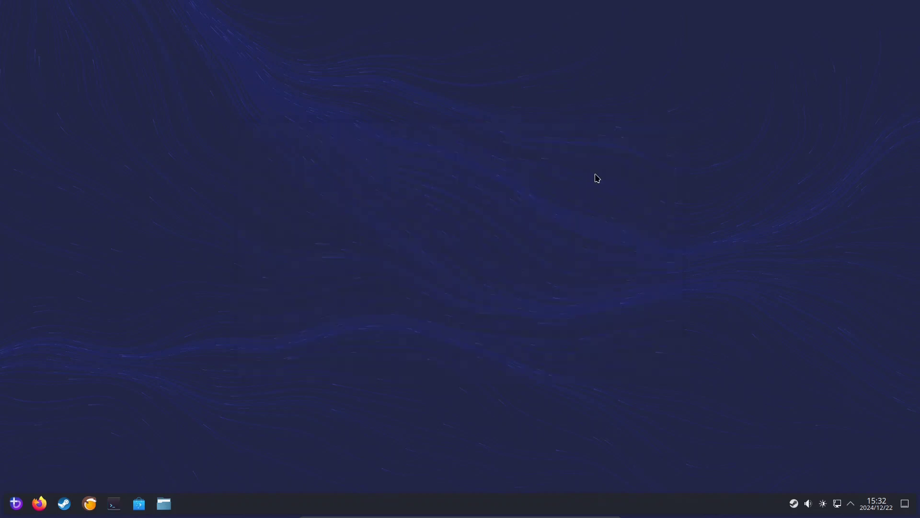
Step: Launch KDE Partition Manager as administrator, maximize it, and bring up actions for /dev/sda7
{"action": "left_click", "coordinate": [22, 513]}
{"action": "type", "text": "kde"}
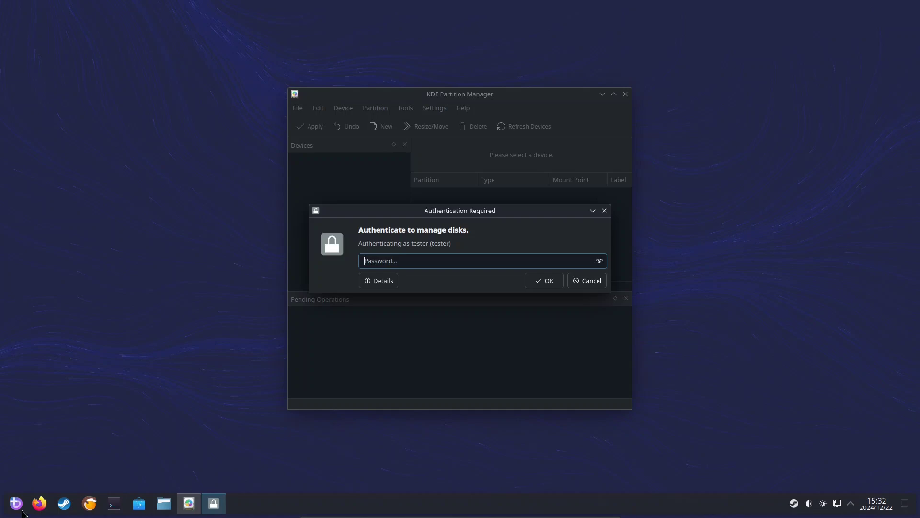
{"action": "key", "text": "Return"}
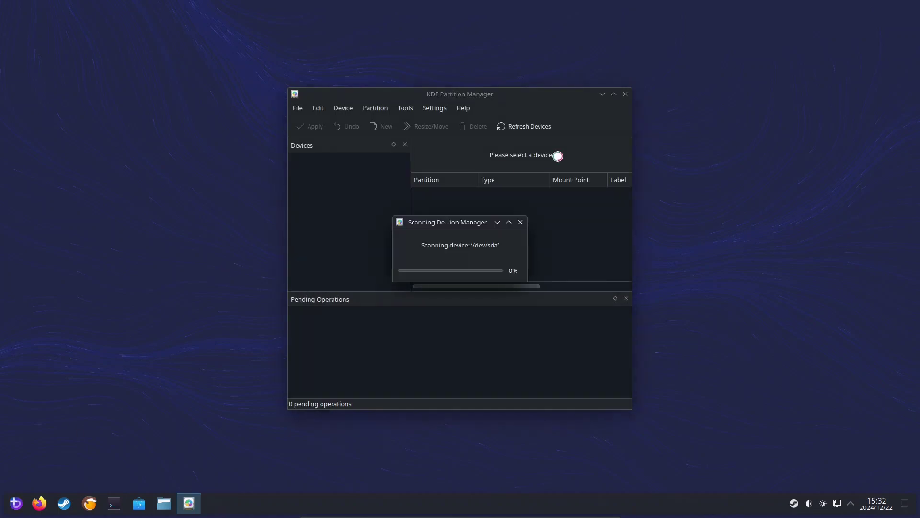
{"action": "left_click", "coordinate": [613, 94]}
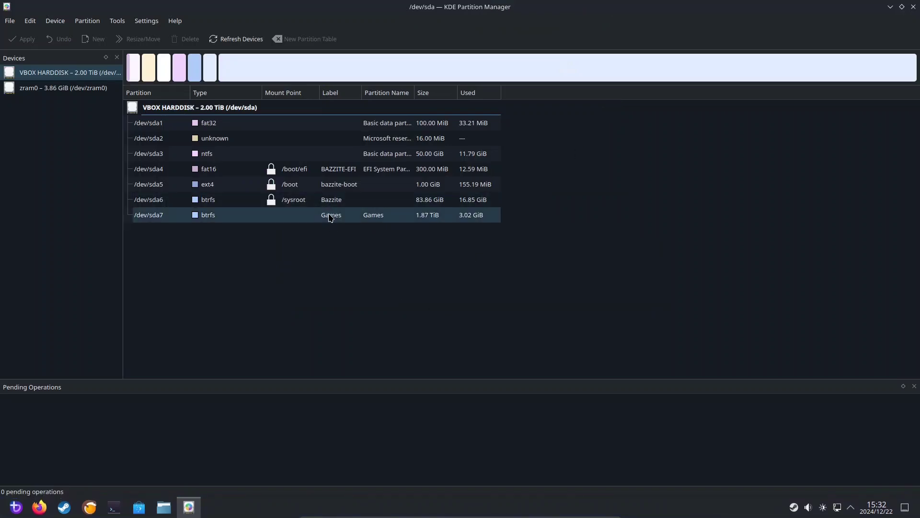
{"action": "right_click", "coordinate": [345, 219]}
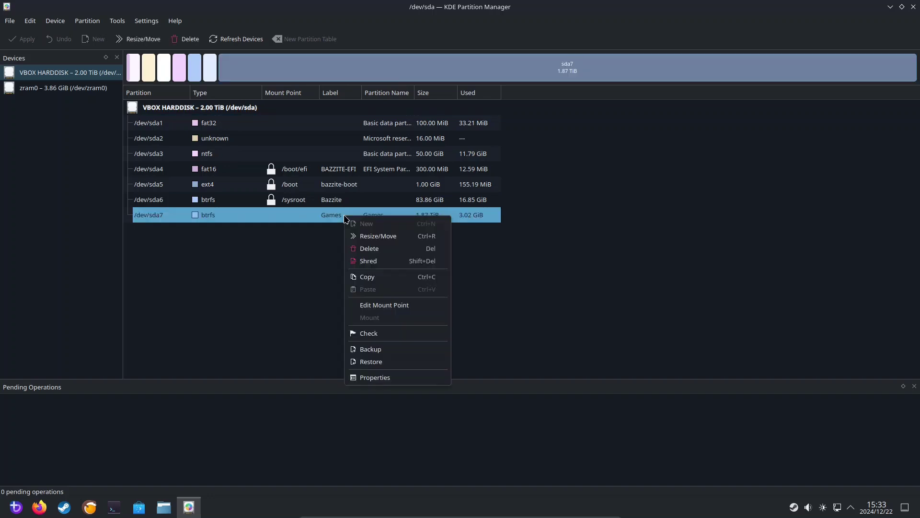
Step: Mount /dev/sda7 by UUID at /var/mnt/games, disable boot-despite-failure, open More options, then launch Firefox
{"action": "left_click", "coordinate": [378, 308]}
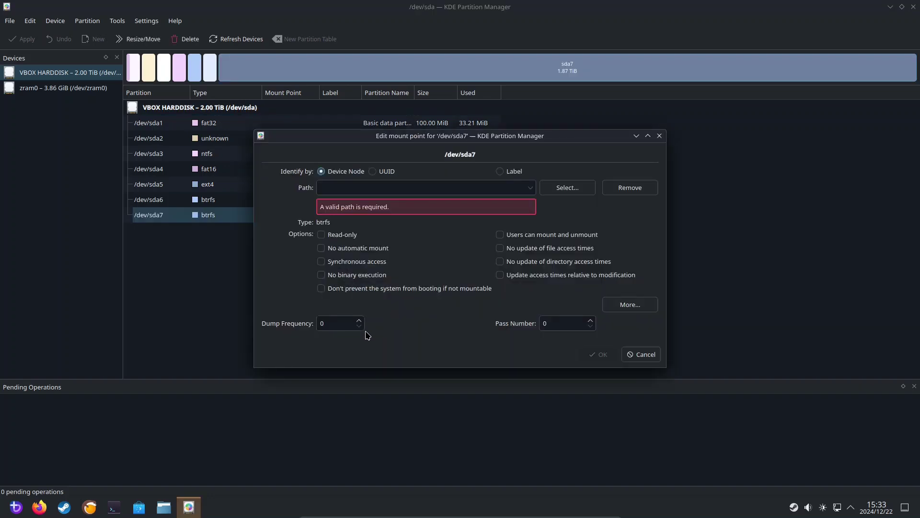
{"action": "left_click", "coordinate": [387, 173]}
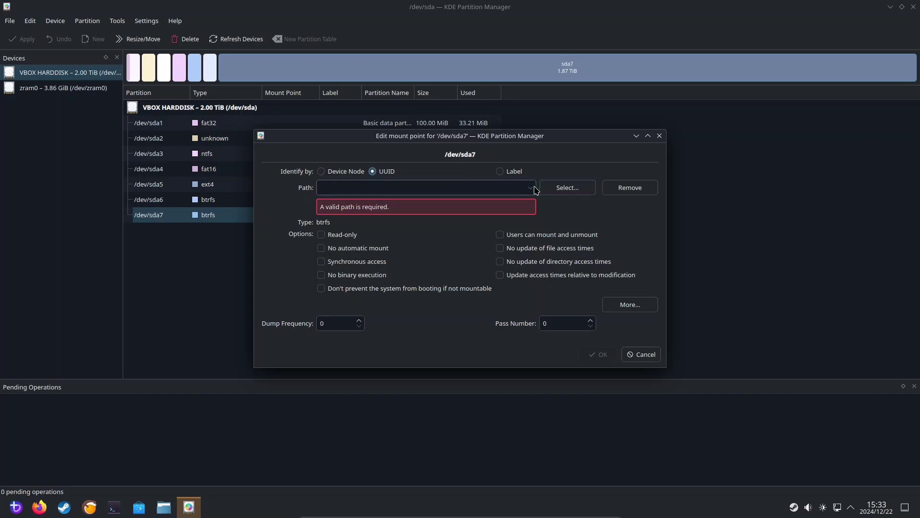
{"action": "left_click", "coordinate": [461, 187]}
{"action": "type", "text": "/var/mnt/"}
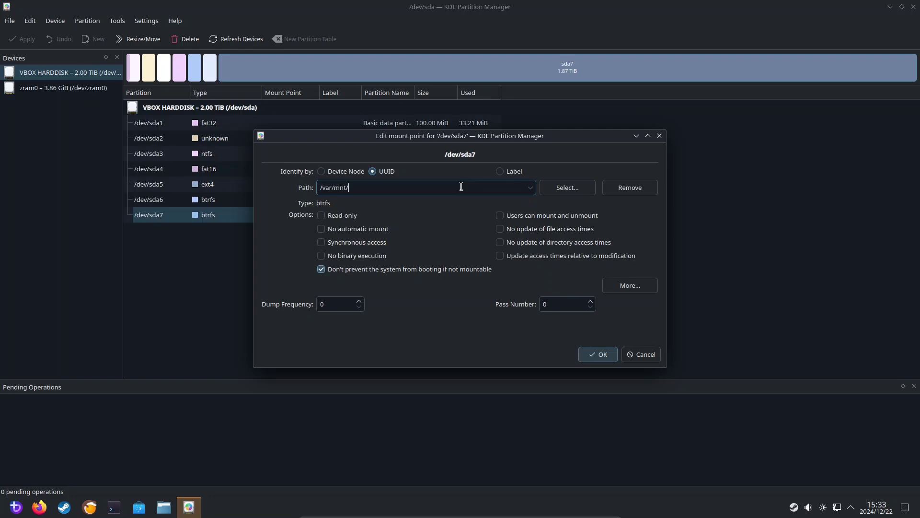
{"action": "type", "text": "games"}
{"action": "left_click", "coordinate": [409, 270]}
{"action": "left_click", "coordinate": [629, 285]}
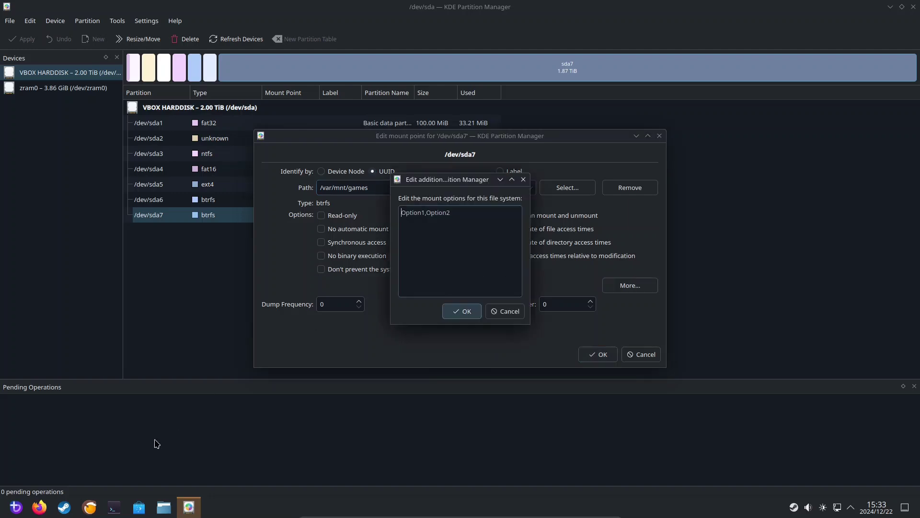
{"action": "left_click", "coordinate": [41, 508]}
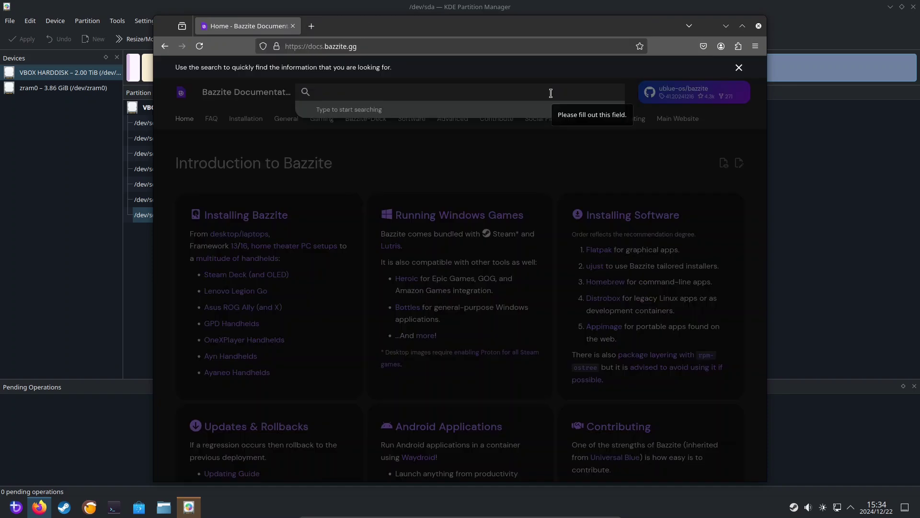
Step: Find Bazzite's Auto Mount Guide via a 'kde auto' search and copy its BTRFS mount options line
{"action": "type", "text": "kde auto"}
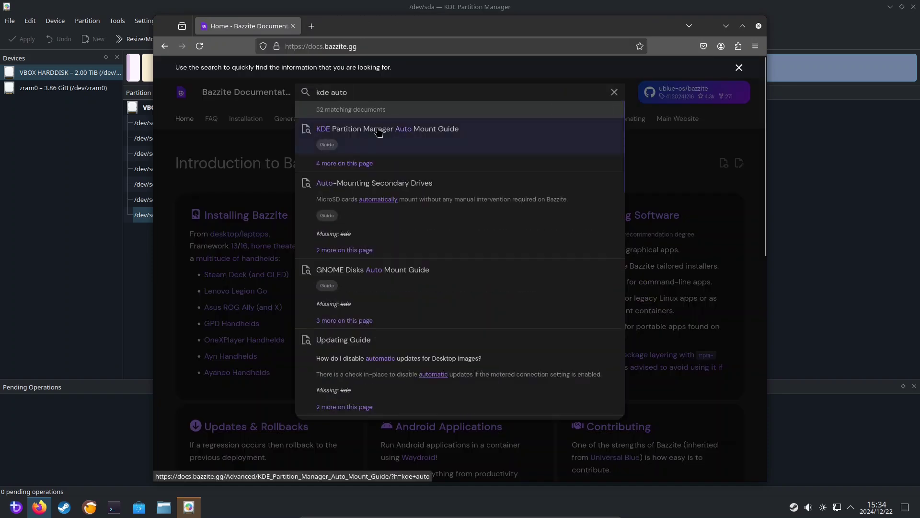
{"action": "left_click", "coordinate": [379, 131]}
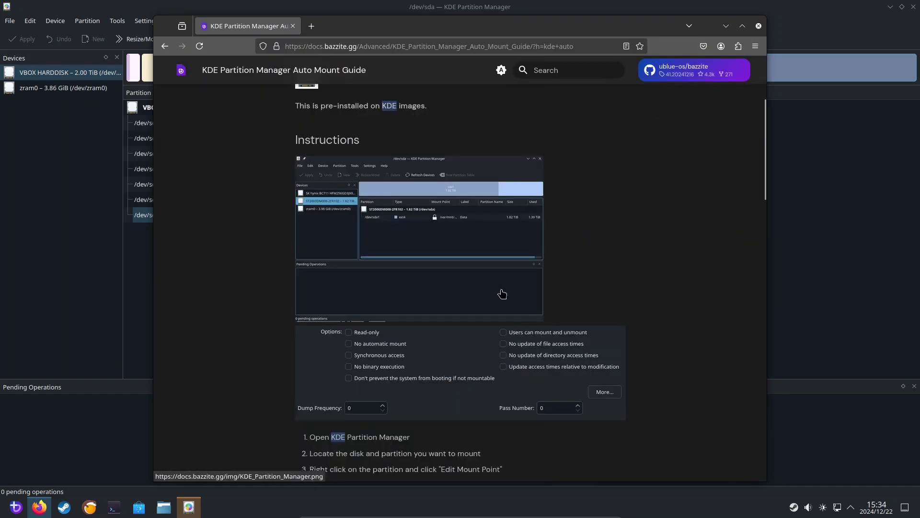
{"action": "scroll", "coordinate": [499, 288], "scroll_direction": "down", "scroll_amount": 10}
{"action": "scroll", "coordinate": [502, 292], "scroll_direction": "down", "scroll_amount": 8}
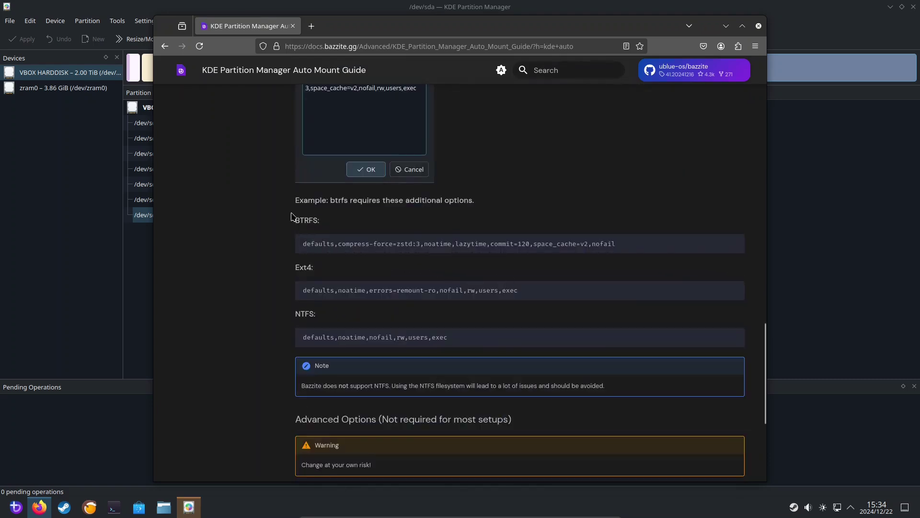
{"action": "left_click_drag", "start_coordinate": [303, 244], "coordinate": [622, 246]}
{"action": "right_click", "coordinate": [584, 243]}
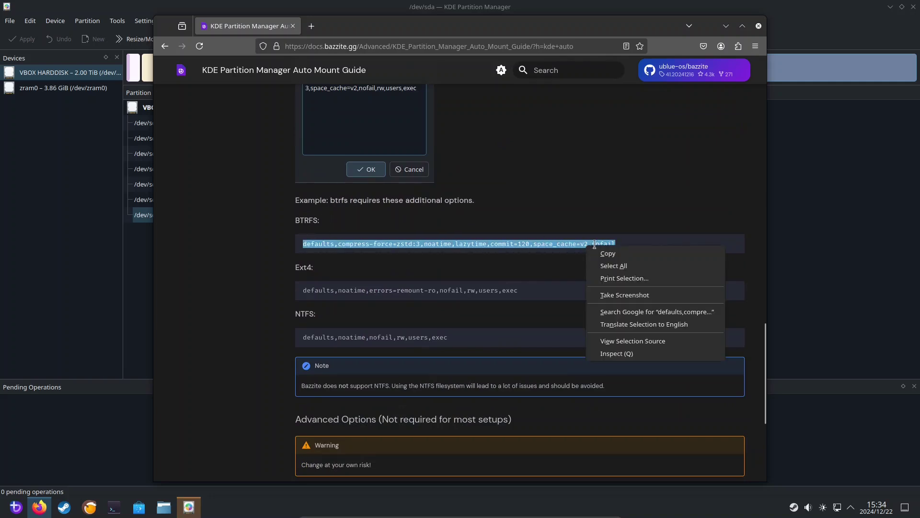
{"action": "left_click", "coordinate": [606, 252]}
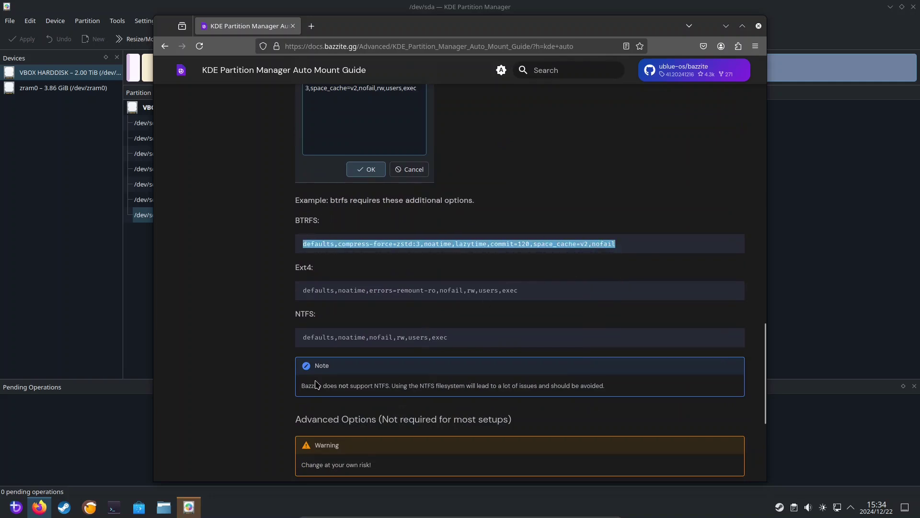
Step: Paste the BTRFS options into the mount options box, confirm both dialogs, and save to /etc/fstab
{"action": "left_click", "coordinate": [189, 507]}
{"action": "key", "text": "ctrl+v"}
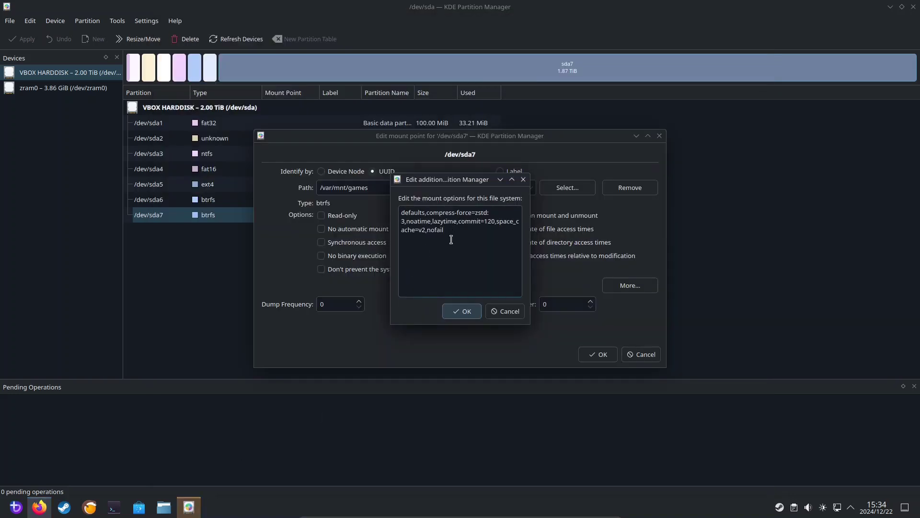
{"action": "left_click", "coordinate": [461, 312]}
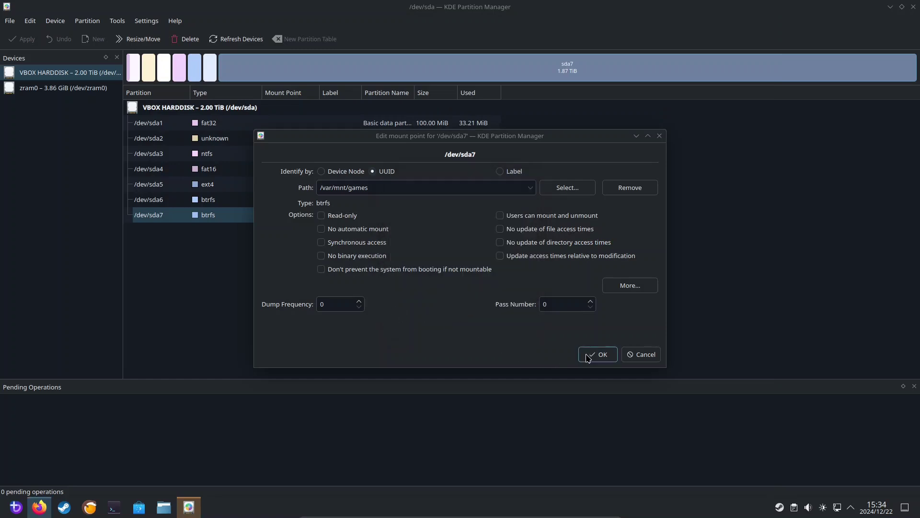
{"action": "left_click", "coordinate": [593, 356]}
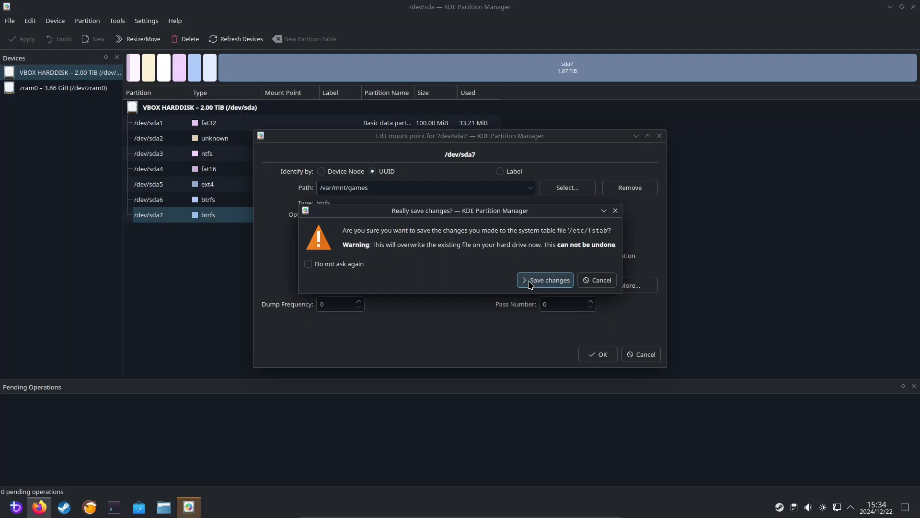
{"action": "left_click", "coordinate": [530, 285]}
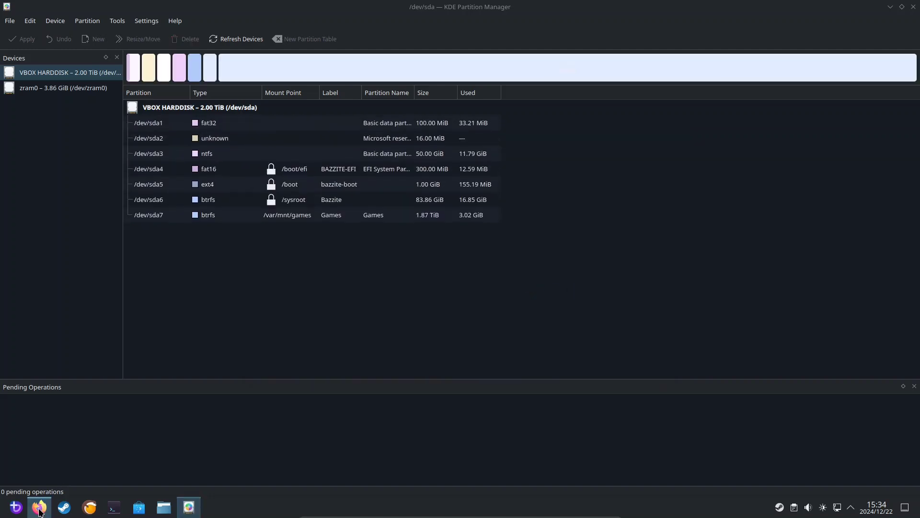
Step: Copy 'sudo systemctl daemon-reload && sudo mount -a' from step 11 of the Bazzite guide
{"action": "left_click", "coordinate": [74, 473]}
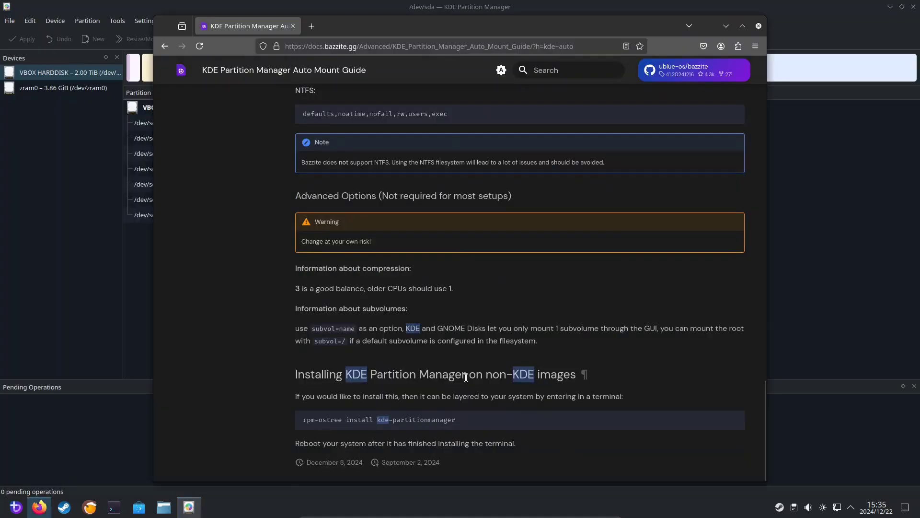
{"action": "scroll", "coordinate": [461, 376], "scroll_direction": "up", "scroll_amount": 10}
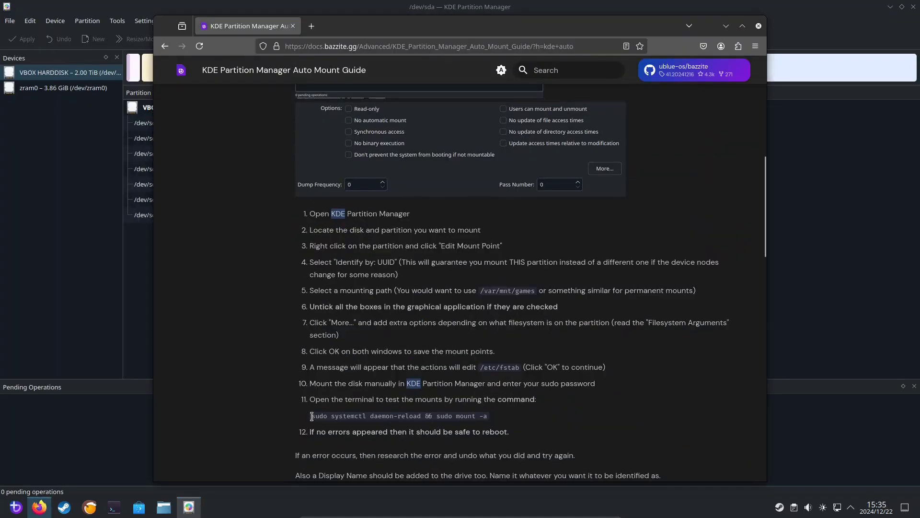
{"action": "left_click_drag", "start_coordinate": [310, 415], "coordinate": [491, 415]}
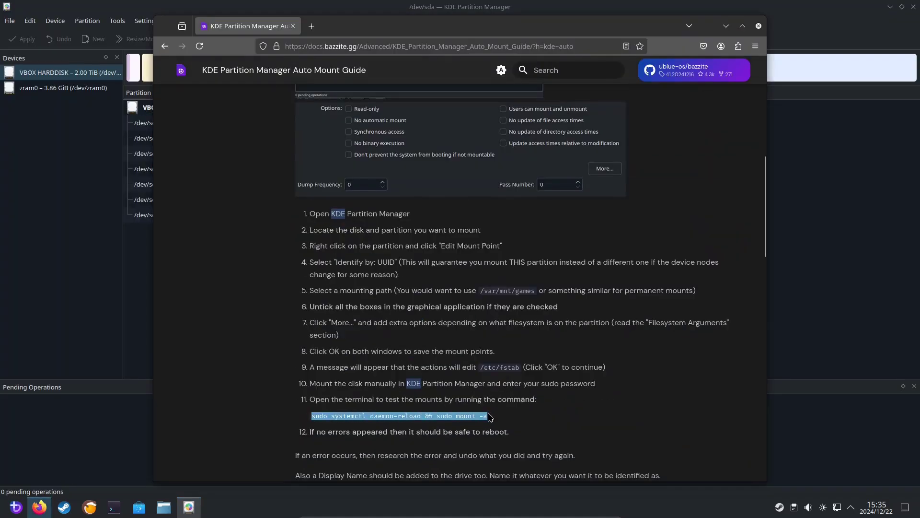
{"action": "right_click", "coordinate": [419, 415]}
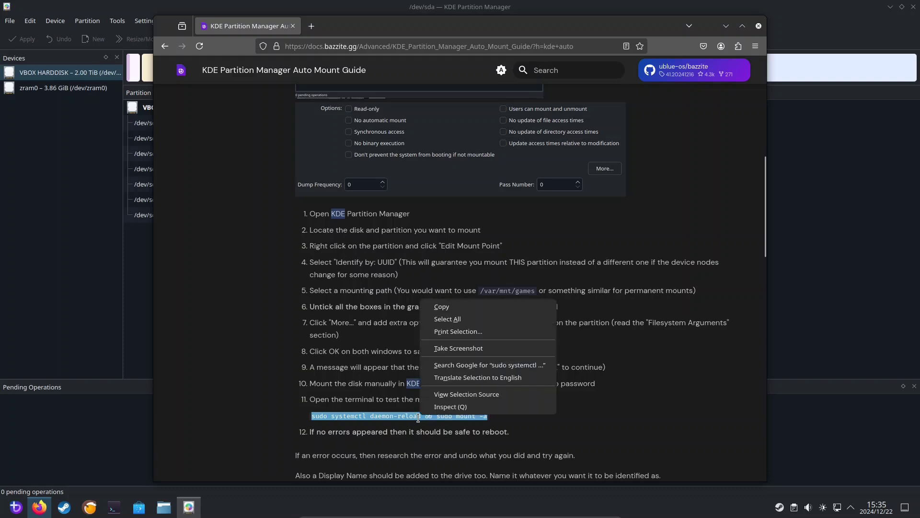
{"action": "left_click", "coordinate": [438, 307]}
{"action": "left_click", "coordinate": [114, 506]}
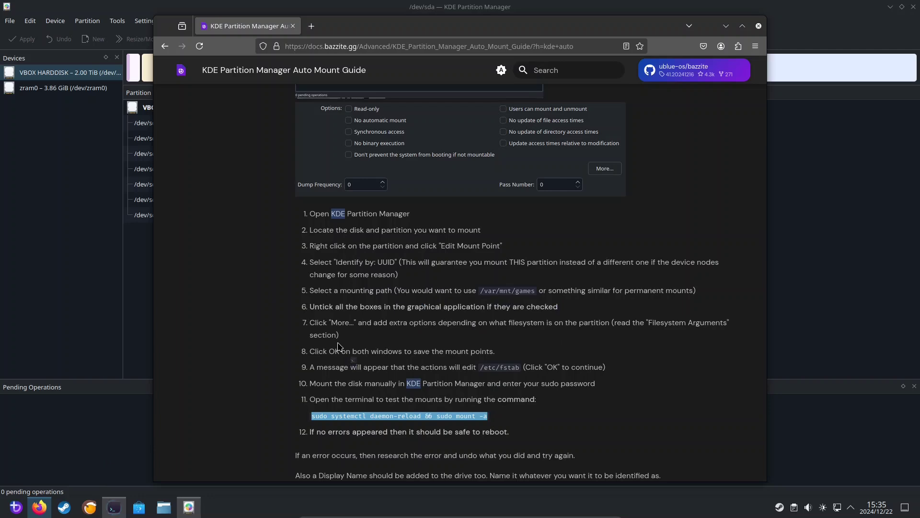
Step: Paste and run 'sudo systemctl daemon-reload && sudo mount -a' to mount the Games drive
{"action": "right_click", "coordinate": [394, 169]}
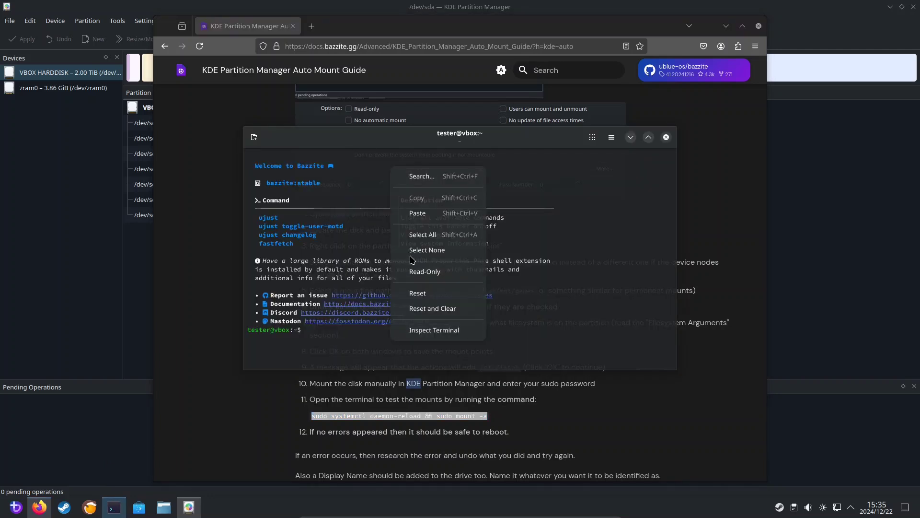
{"action": "left_click", "coordinate": [414, 213]}
{"action": "key", "text": "Return"}
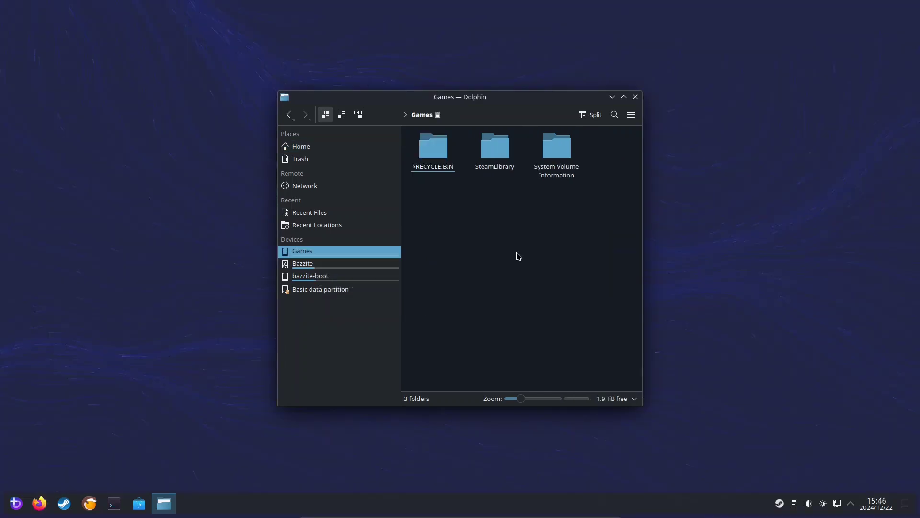
{"action": "right_click", "coordinate": [518, 256]}
{"action": "mouse_move", "coordinate": [549, 274]}
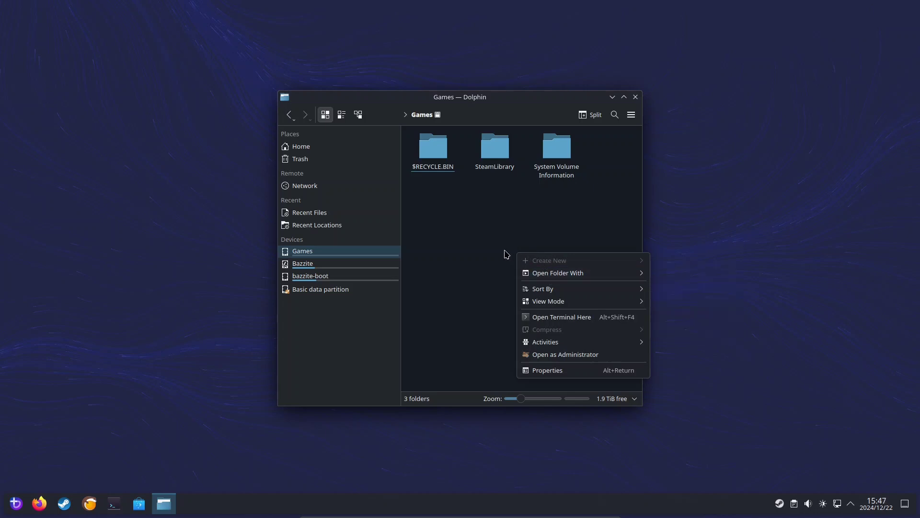
{"action": "left_click", "coordinate": [481, 255]}
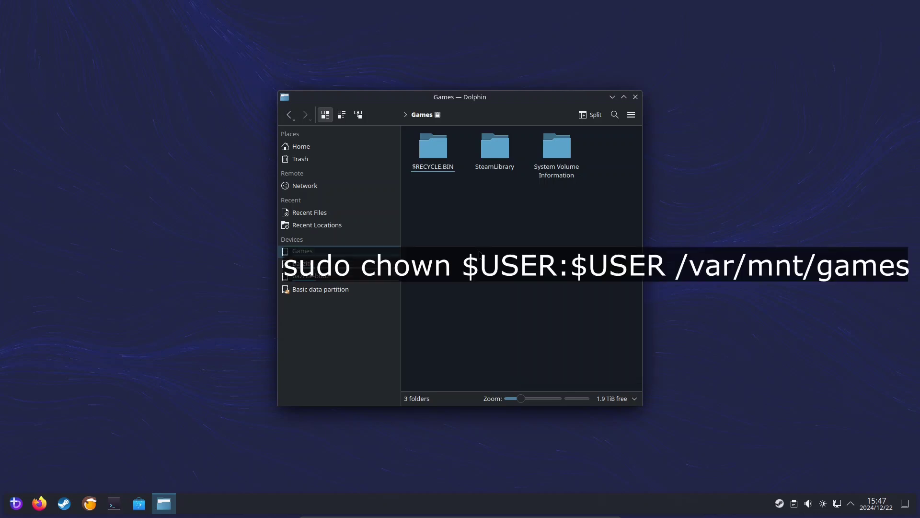
Step: Run 'sudo chown $USER:$USER /var/mnt/games' in a new terminal and enter the sudo password
{"action": "left_click", "coordinate": [114, 503]}
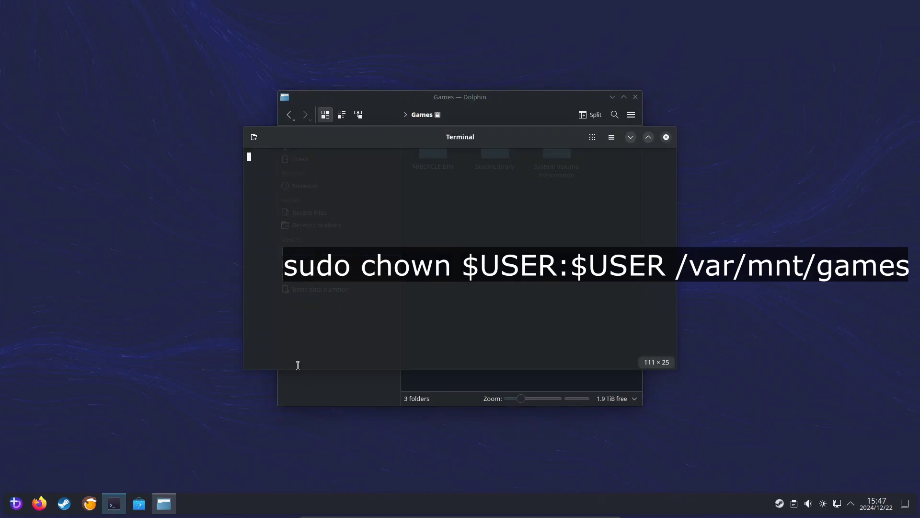
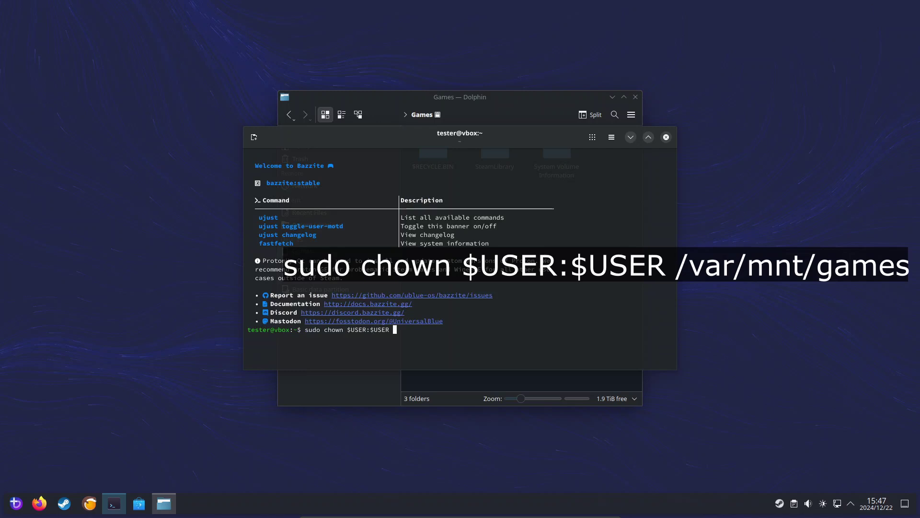
{"action": "key", "text": "Return"}
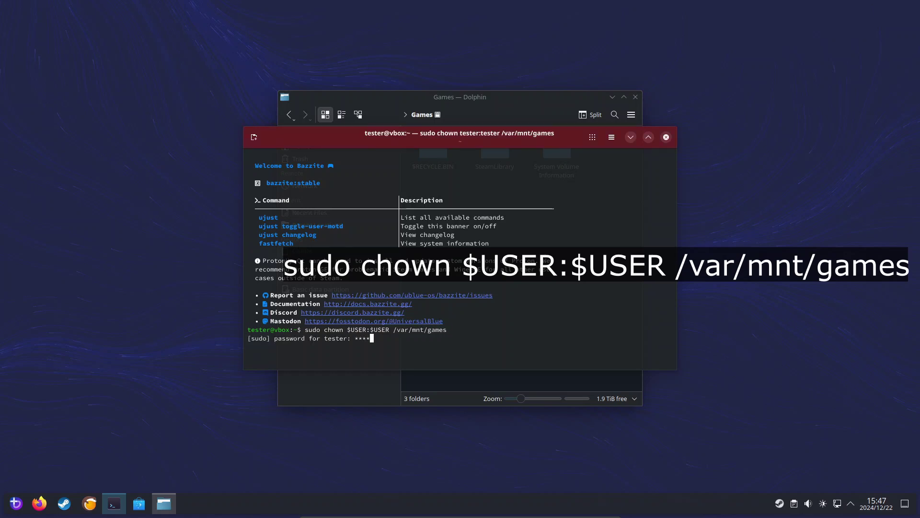
{"action": "key", "text": "Return"}
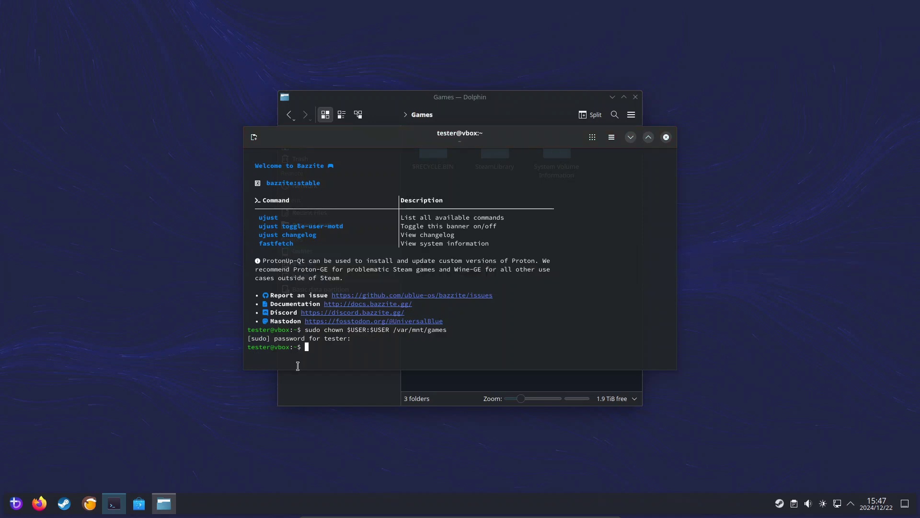
{"action": "left_click", "coordinate": [423, 99]}
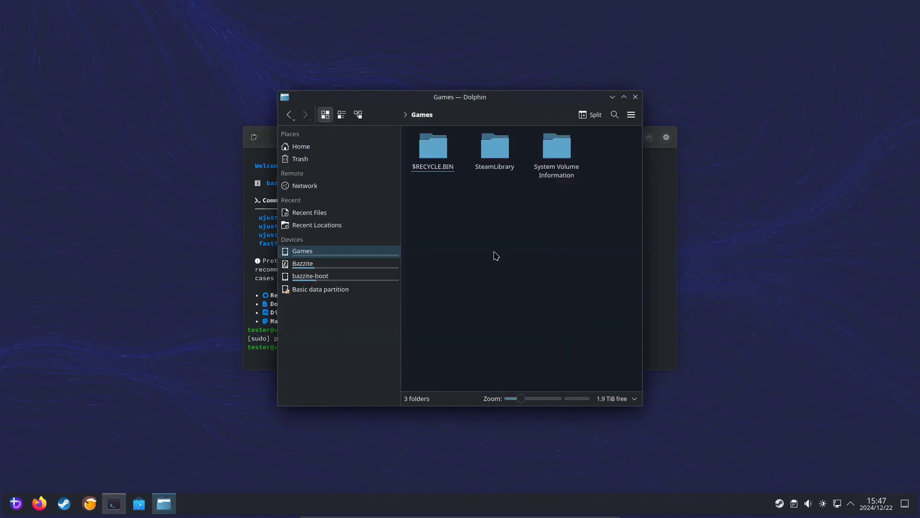
{"action": "right_click", "coordinate": [494, 252]}
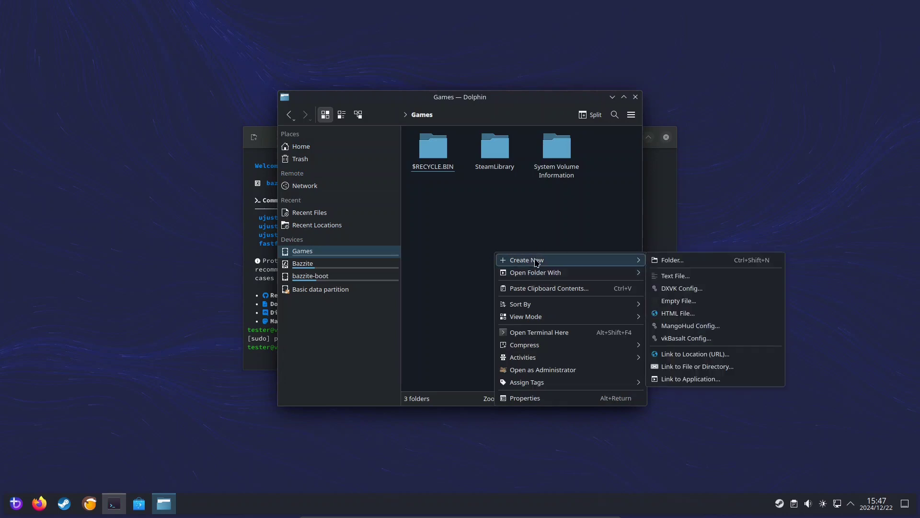
{"action": "left_click", "coordinate": [577, 238]}
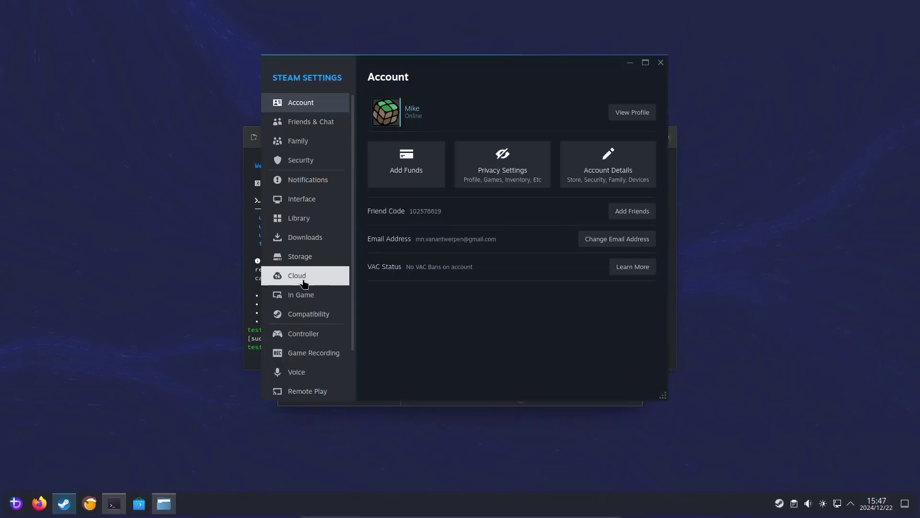
Step: Add /var/mnt/games as a new Steam library drive in Storage settings
{"action": "left_click", "coordinate": [299, 258]}
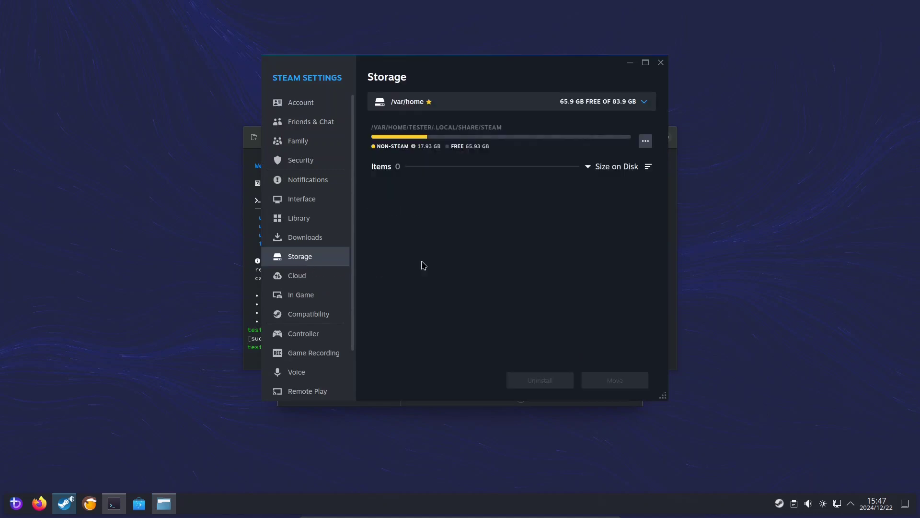
{"action": "left_click", "coordinate": [609, 109]}
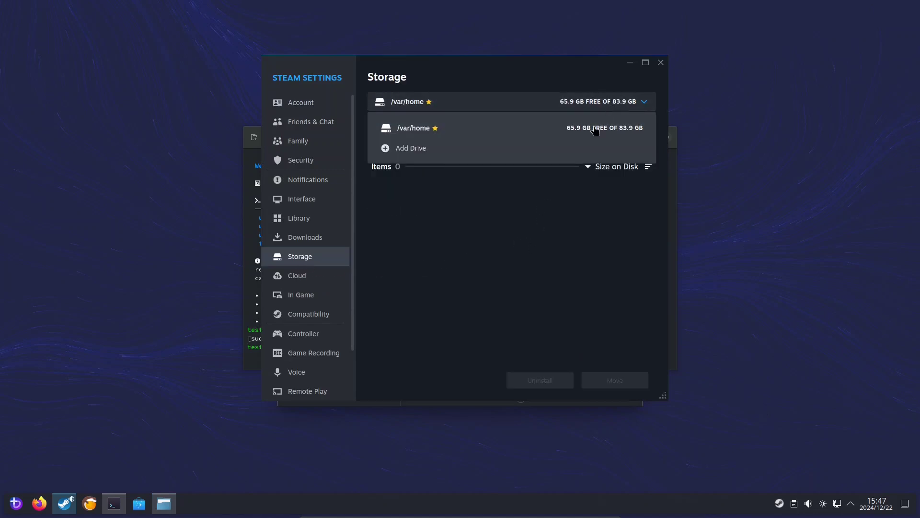
{"action": "left_click", "coordinate": [572, 152]}
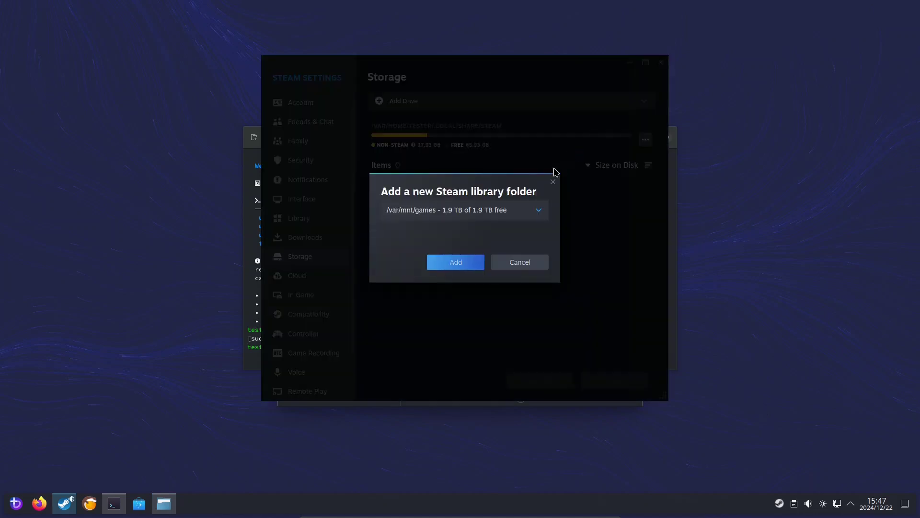
{"action": "left_click", "coordinate": [448, 267]}
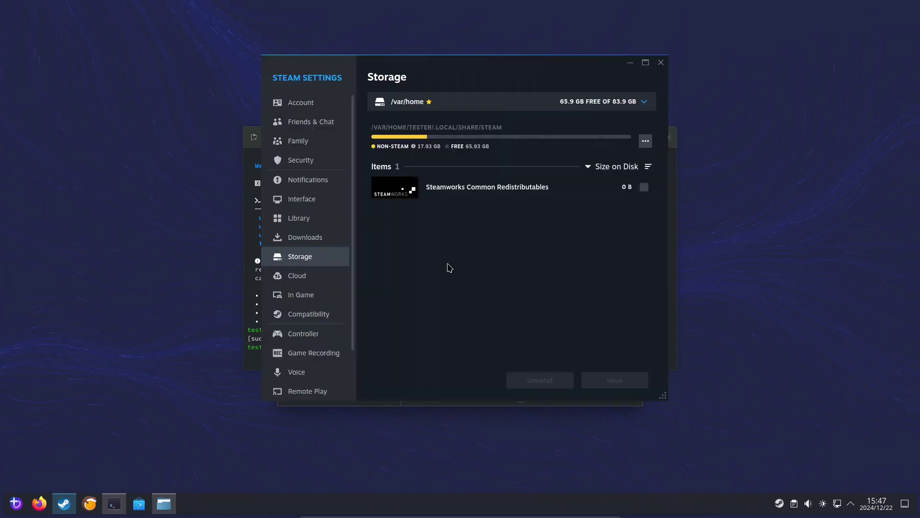
Step: Select the /var/mnt/games library and make it the default
{"action": "left_click", "coordinate": [492, 104]}
{"action": "left_click", "coordinate": [450, 148]}
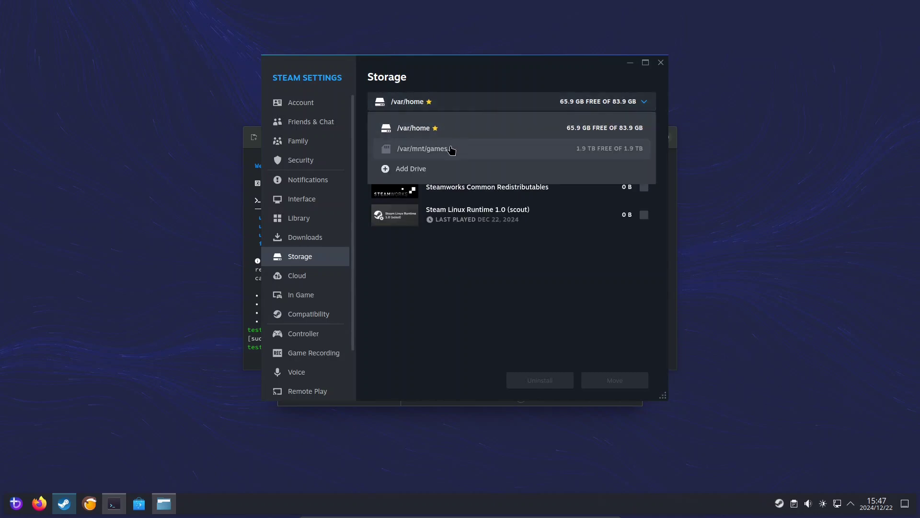
{"action": "left_click", "coordinate": [645, 141]}
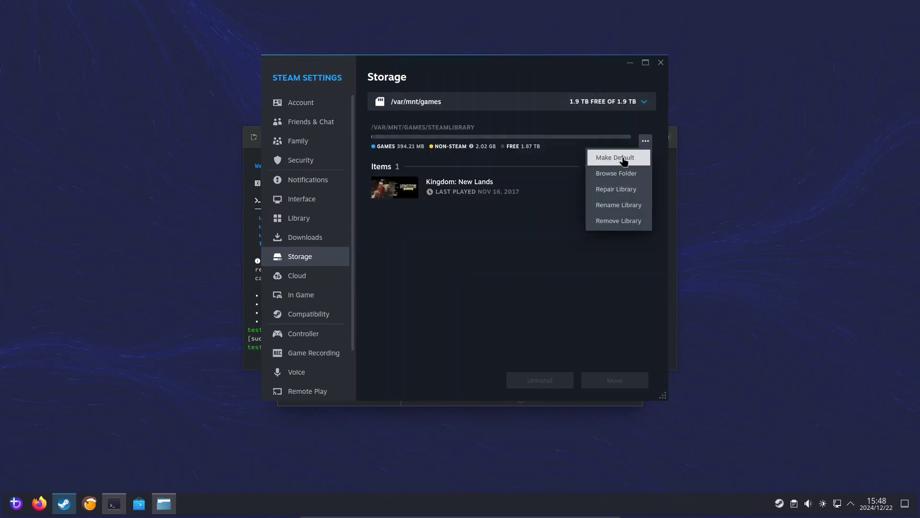
{"action": "left_click", "coordinate": [624, 162]}
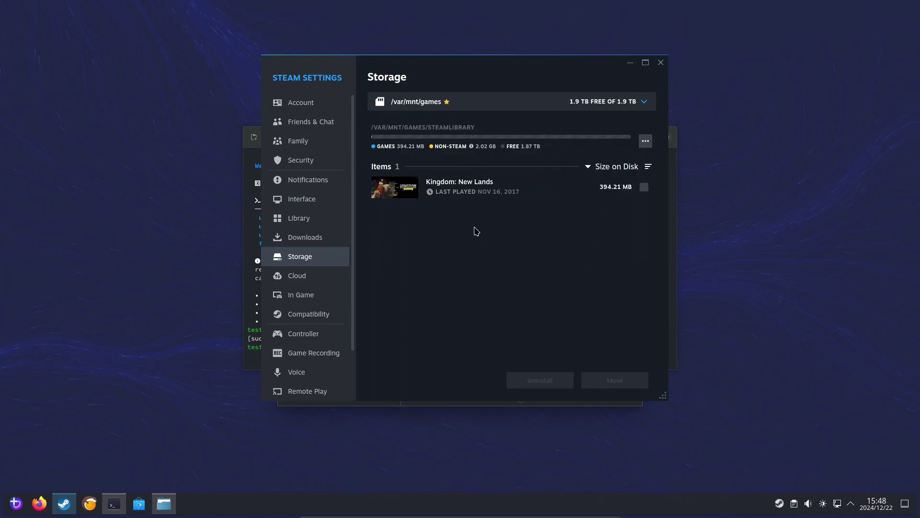